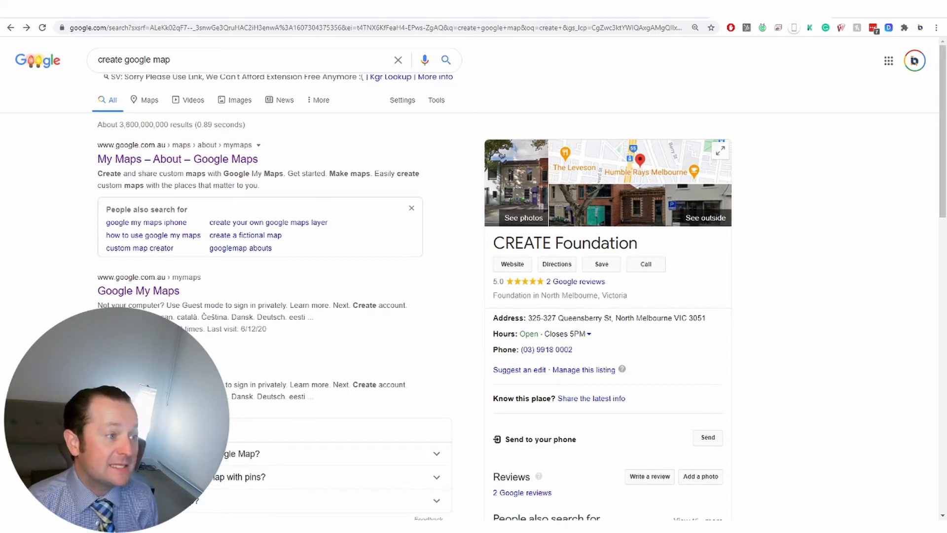
# - Open Google My Maps from the search results and create a new map
pyautogui.click(177, 158)
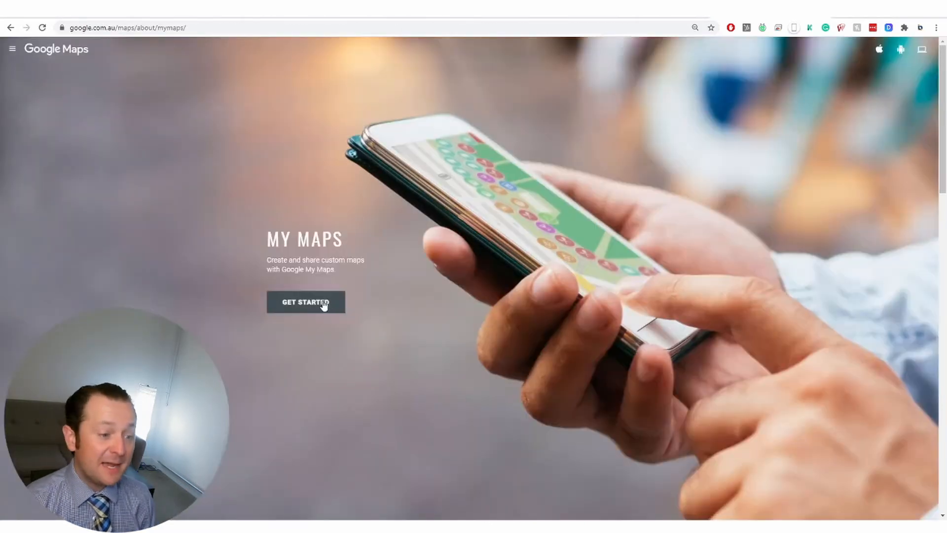
pyautogui.click(314, 305)
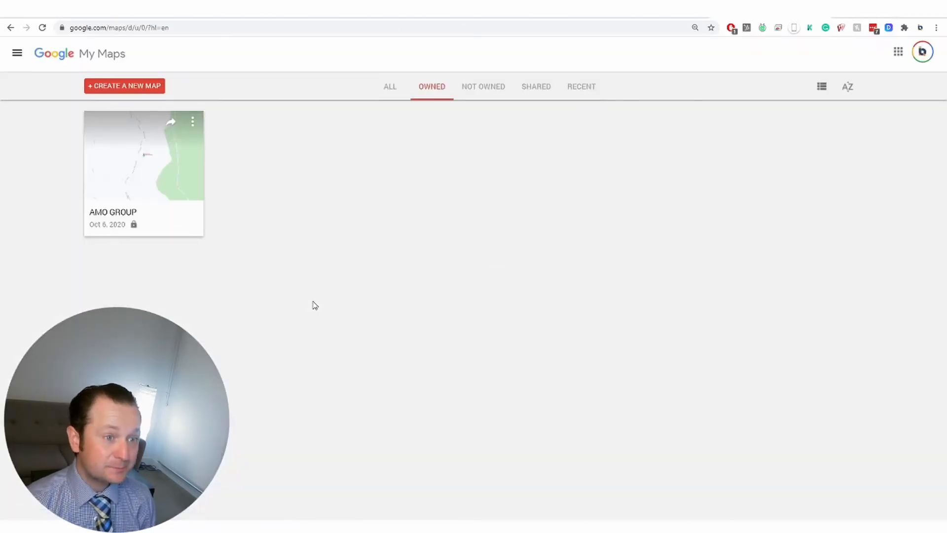
pyautogui.click(134, 87)
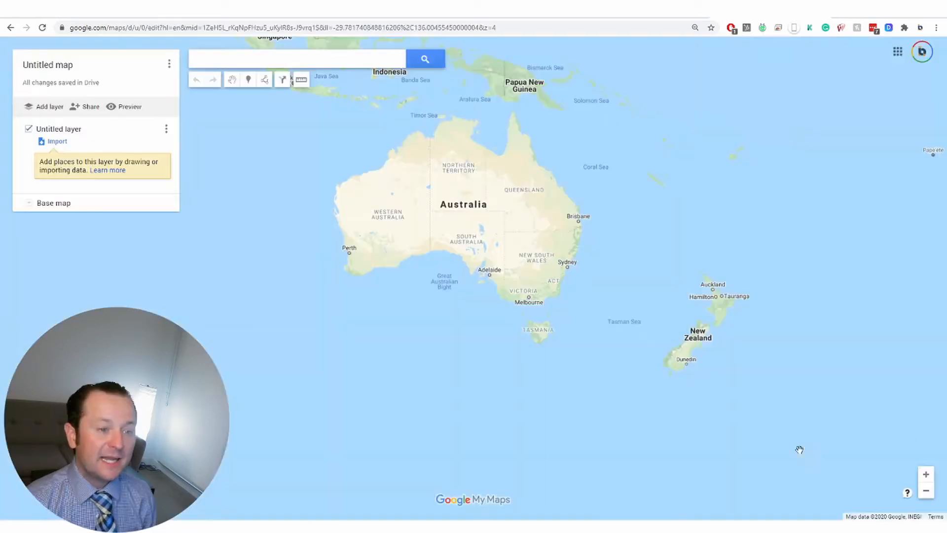
# - Find Apollo Bay on the map and bring the township into close view with its details popup closed
pyautogui.click(241, 58)
pyautogui.write('s')
pyautogui.write('pollo bar')
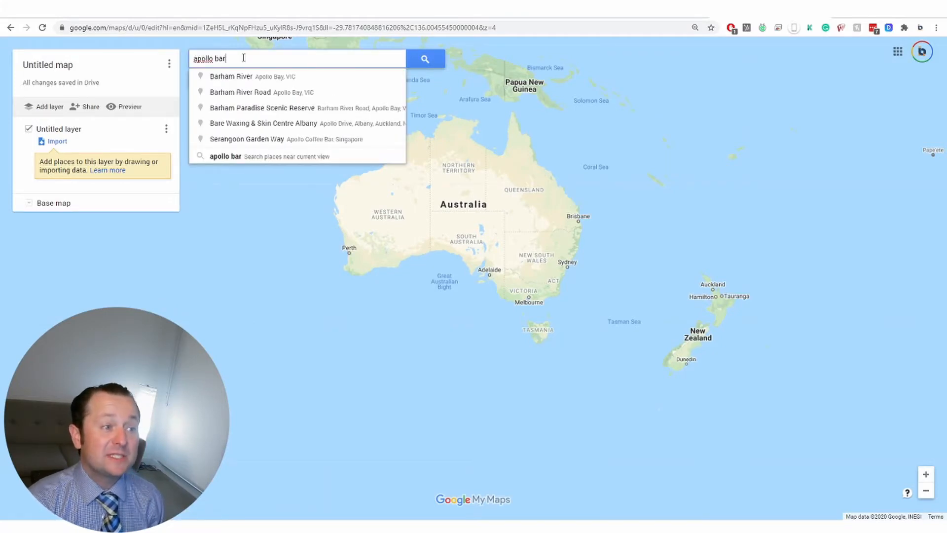
pyautogui.press('BackSpace')
pyautogui.write('y')
pyautogui.press('Return')
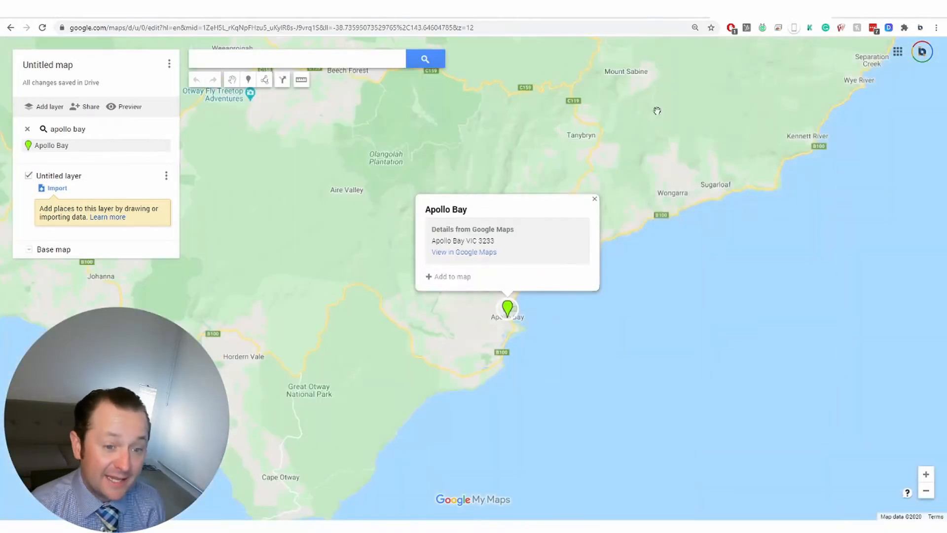
pyautogui.click(595, 198)
pyautogui.scroll(2, 530, 346)
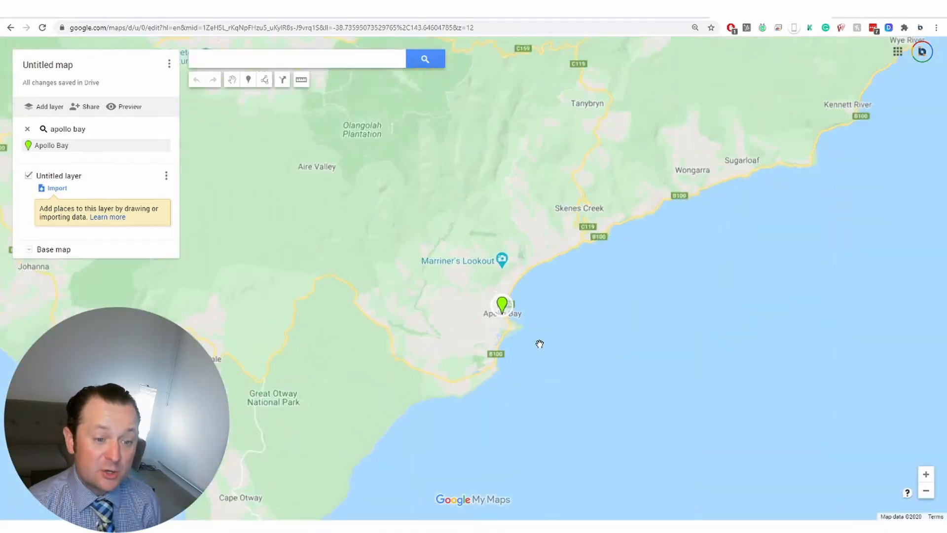
pyautogui.scroll(2, 559, 364)
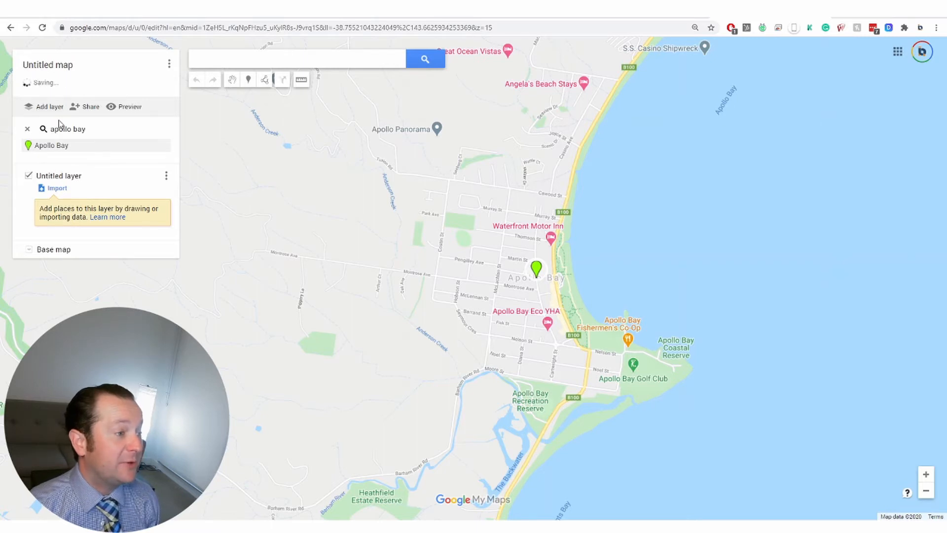
# - Title the map with the owner's first name plus "Apollo Bay Recommendations" and describe it as "These are the places that I just love!"
pyautogui.click(44, 66)
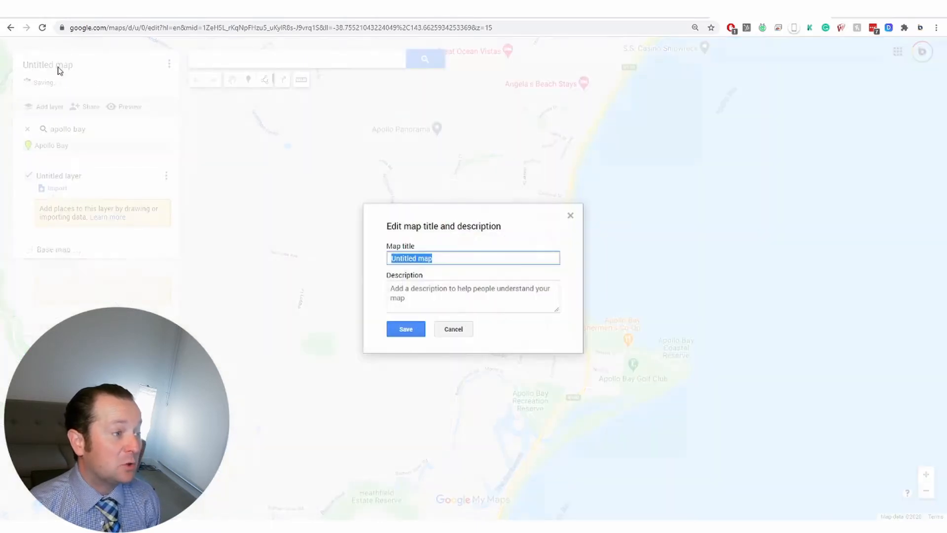
pyautogui.press('End')
pyautogui.hotkey('ctrl', 'shift', 'Left')
pyautogui.hotkey('ctrl', 'shift', 'Left')
pyautogui.write('B')
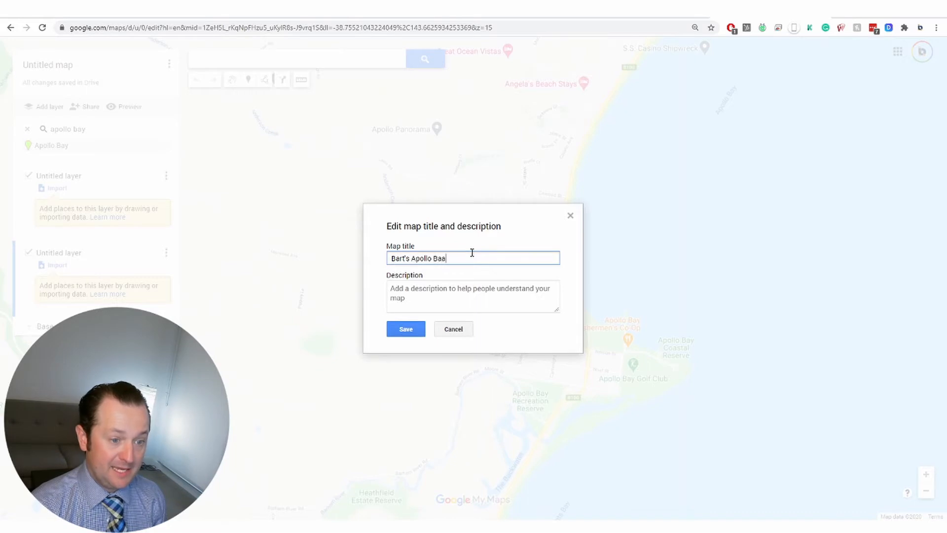
pyautogui.write("art's Apollo Bay Recommendations")
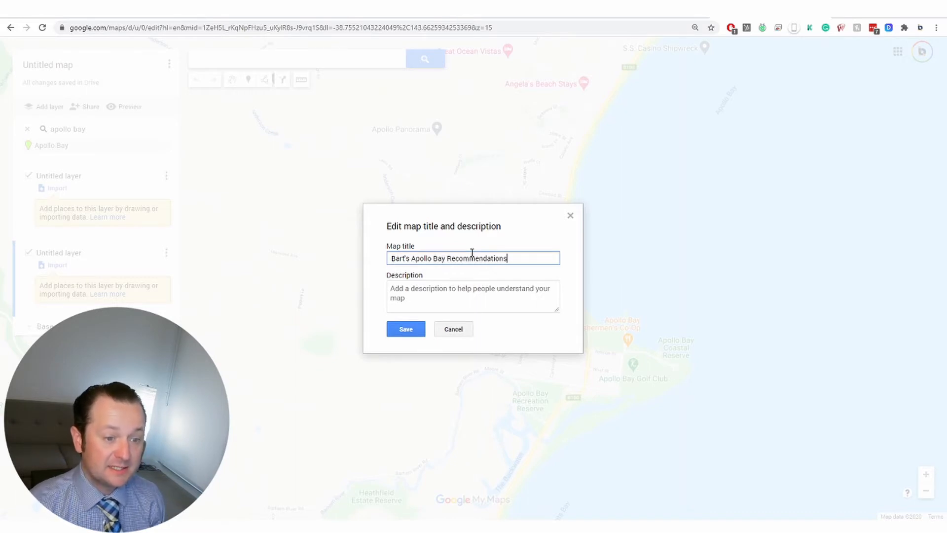
pyautogui.click(456, 285)
pyautogui.write('These are the places that I just love!')
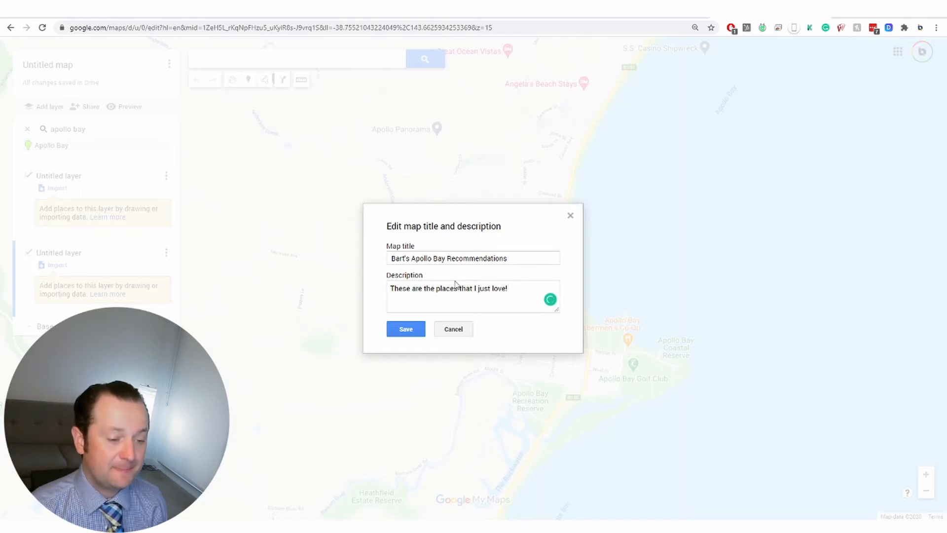
pyautogui.click(406, 329)
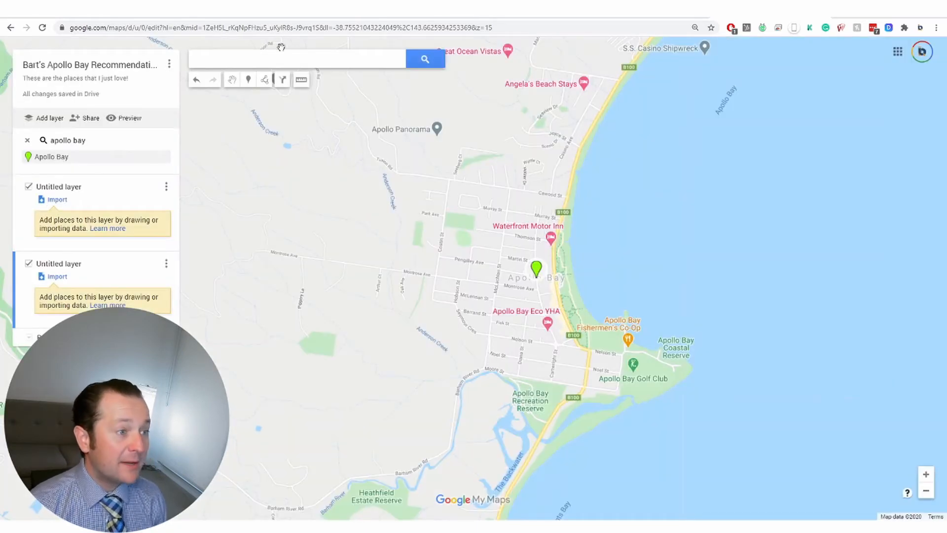
# - Rename the first untitled layer to "Favourite places to eat"
pyautogui.click(165, 187)
pyautogui.click(98, 204)
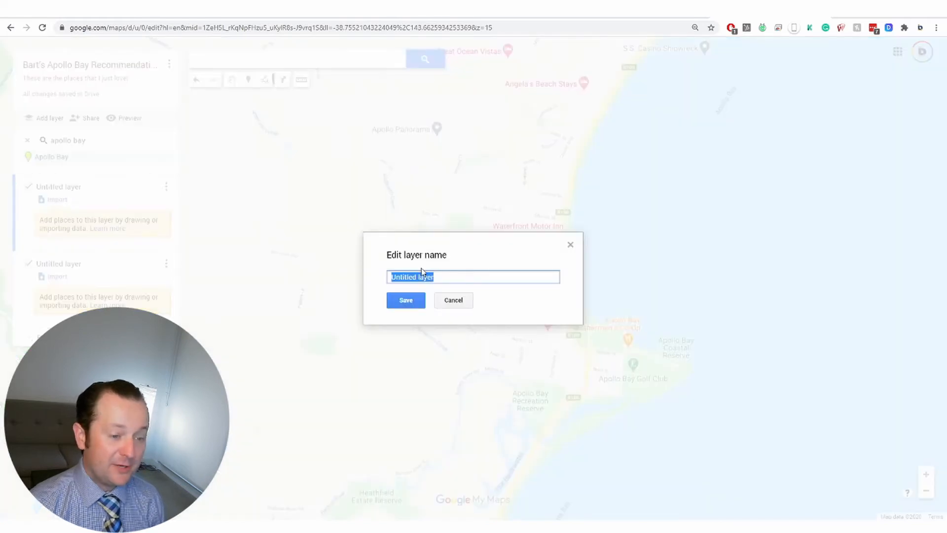
pyautogui.write('P')
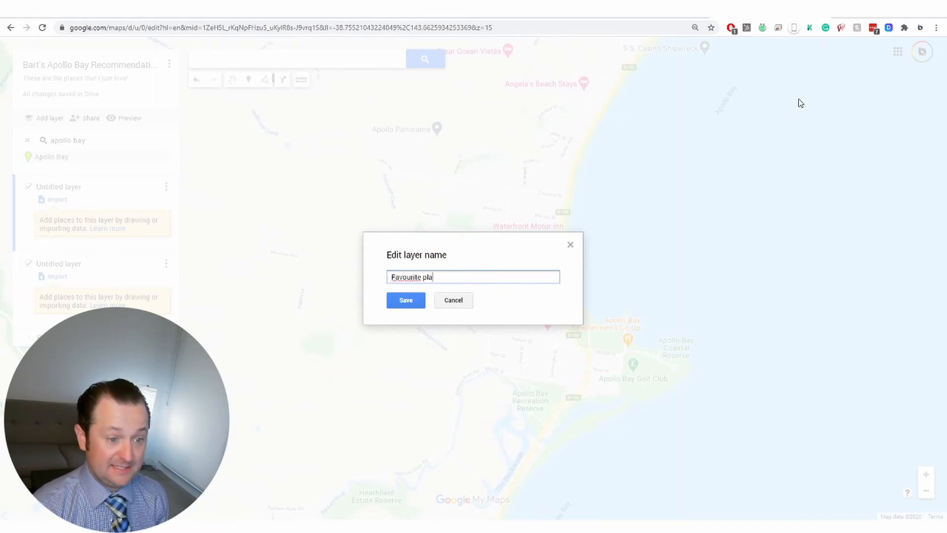
pyautogui.press('Return')
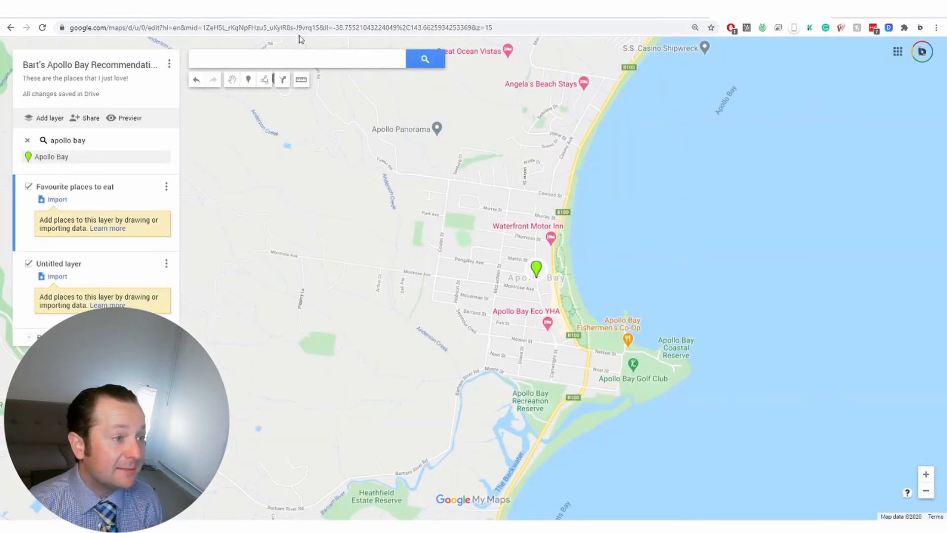
# - Search for "restaurants apollo bay" and add La Bimba and Dragon Bay Inn Chinese Restaurant to the Favourite places to eat layer
pyautogui.click(316, 66)
pyautogui.write('restaur')
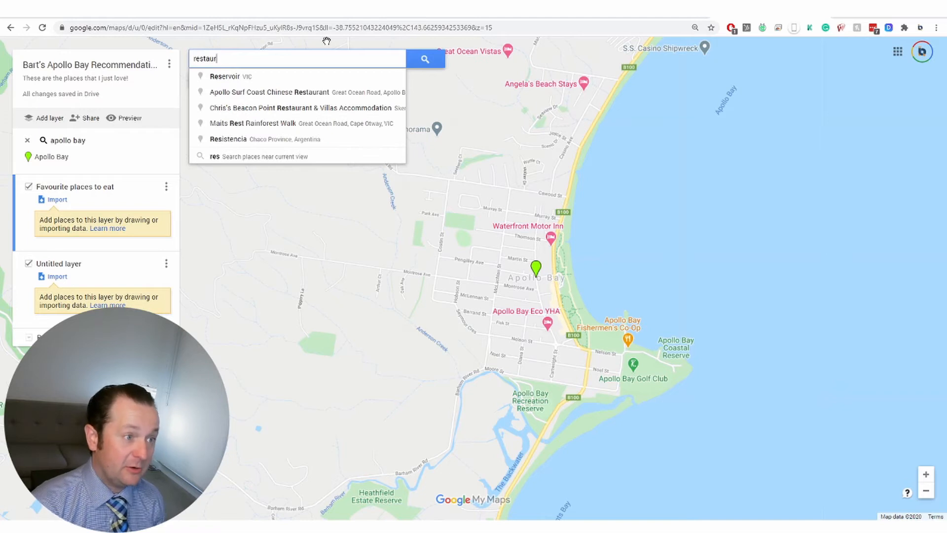
pyautogui.write('ants apollo')
pyautogui.press('Return')
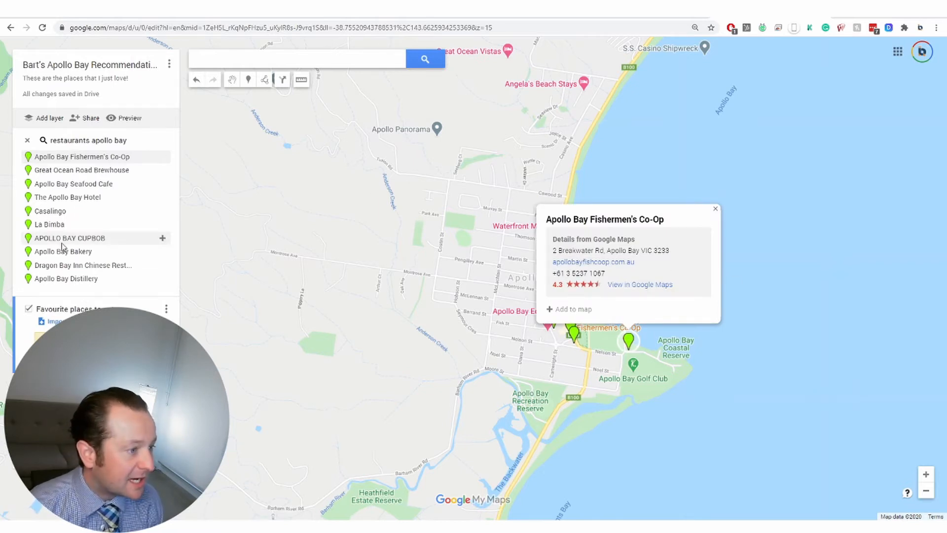
pyautogui.click(162, 224)
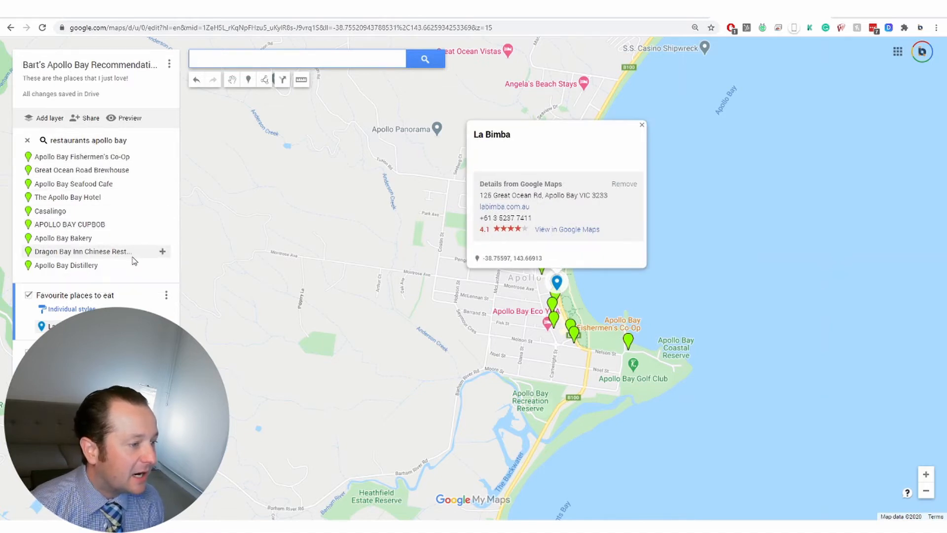
pyautogui.click(162, 251)
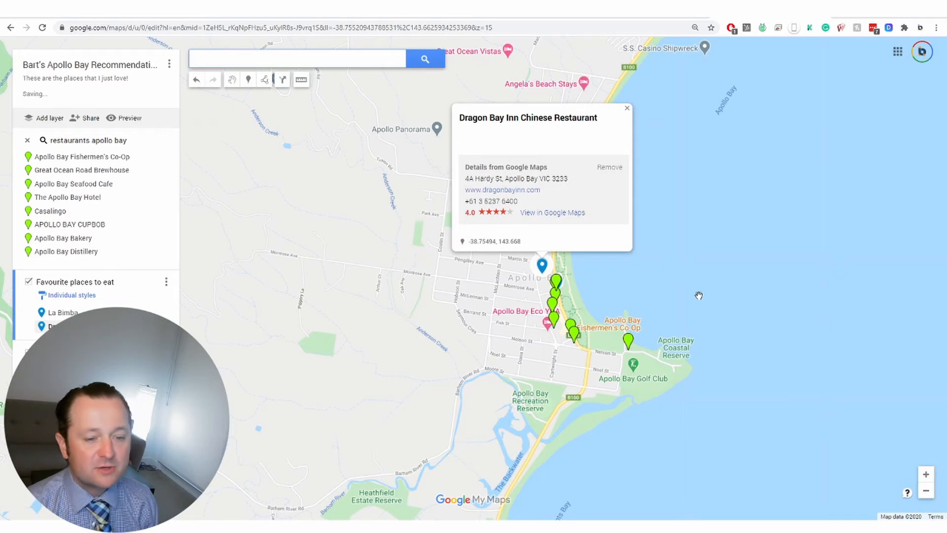
pyautogui.click(627, 108)
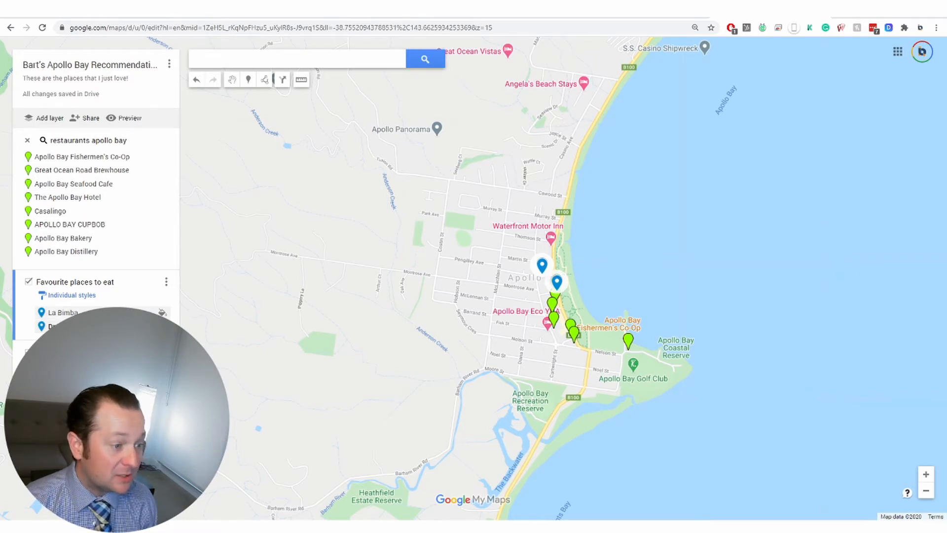
# - Change the marker colour of La Bimba and Dragon Bay Inn Chinese Restaurant to dark red
pyautogui.click(162, 311)
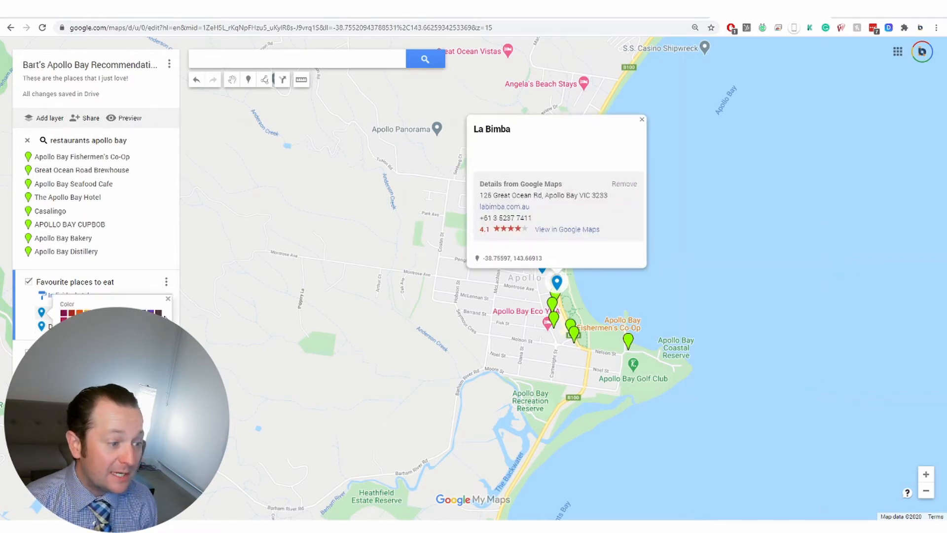
pyautogui.click(69, 311)
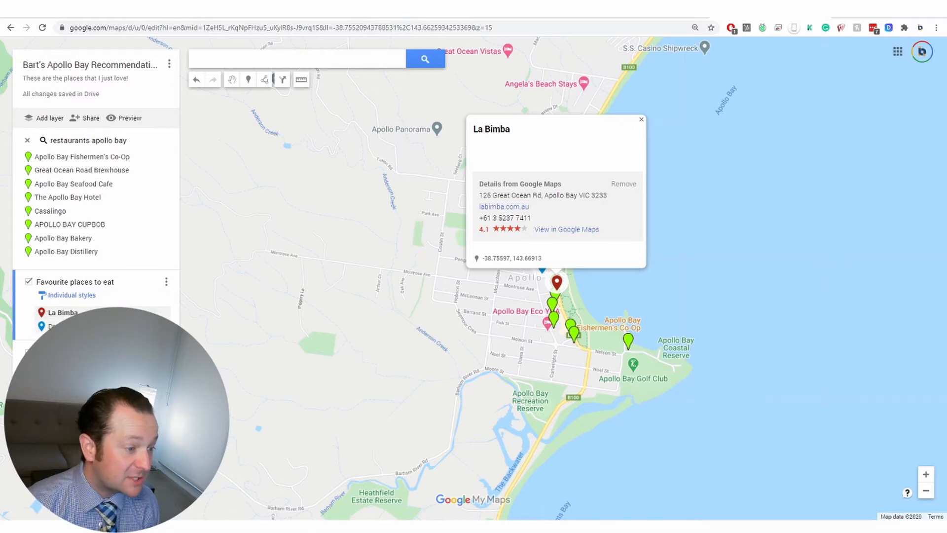
pyautogui.click(162, 326)
pyautogui.click(74, 328)
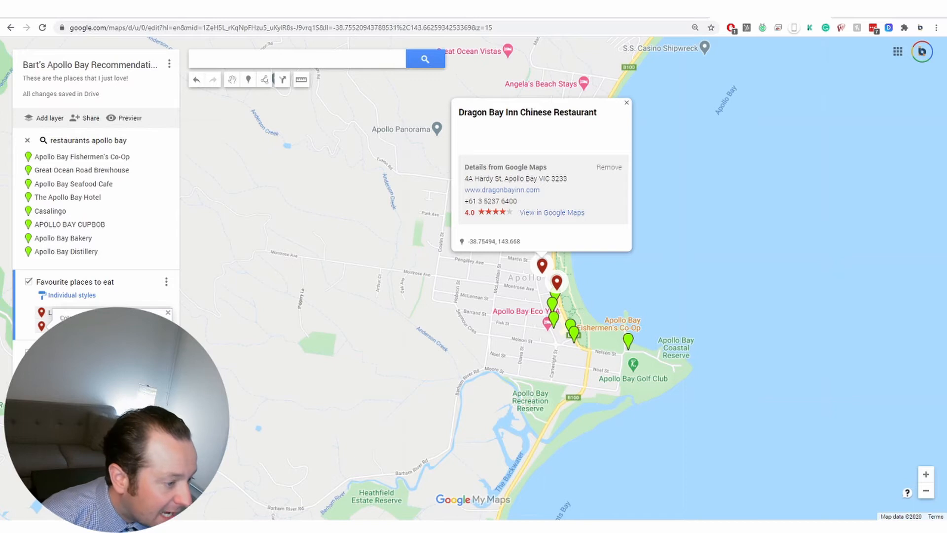
# - Give the Dragon Bay Inn Chinese Restaurant and La Bimba markers the crossed-cutlery restaurant icon
pyautogui.click(94, 378)
pyautogui.click(21, 319)
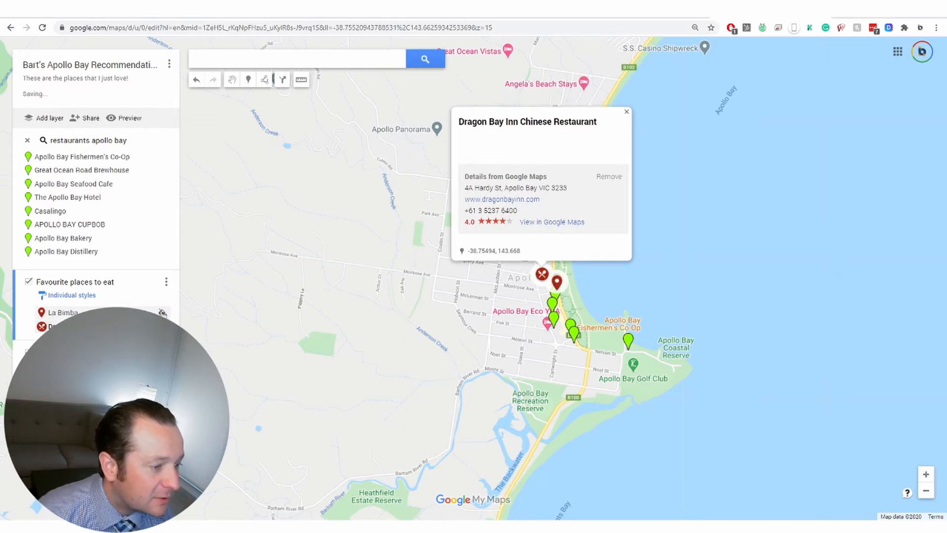
pyautogui.click(163, 313)
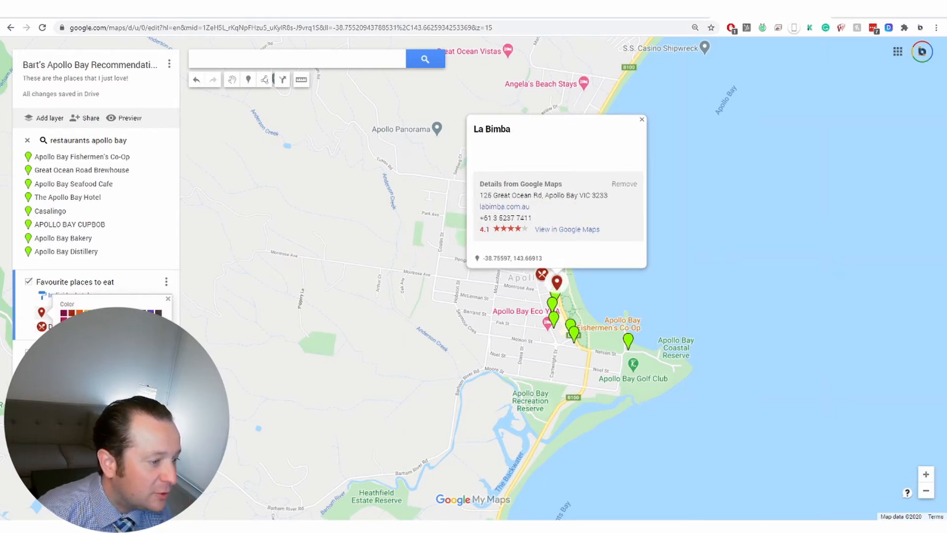
pyautogui.click(94, 365)
pyautogui.click(27, 311)
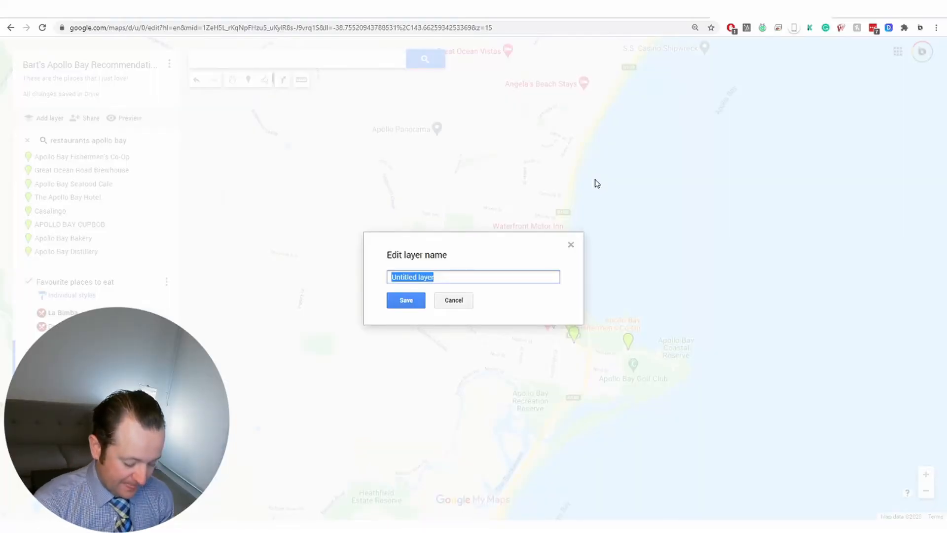
# - Name the remaining untitled layer "Our favorite walks"
pyautogui.write('Fopr')
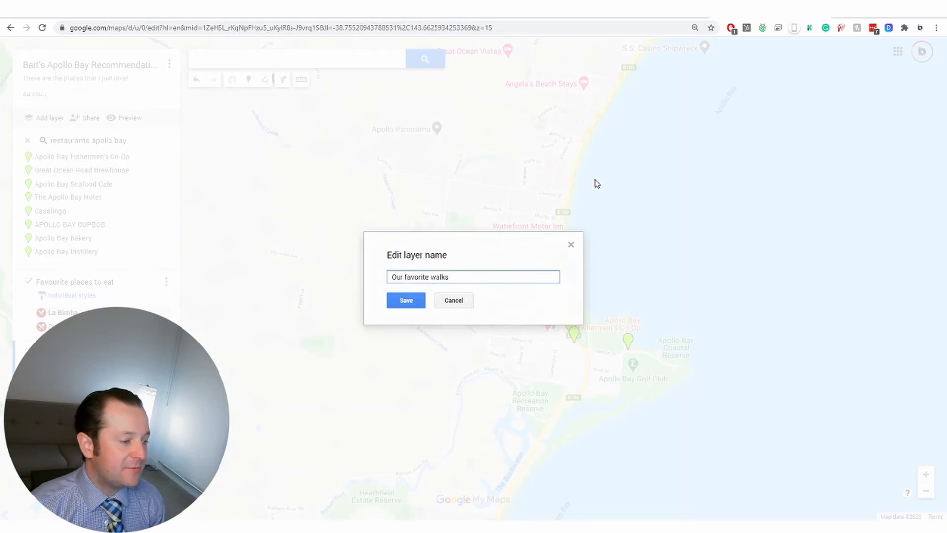
pyautogui.press('Return')
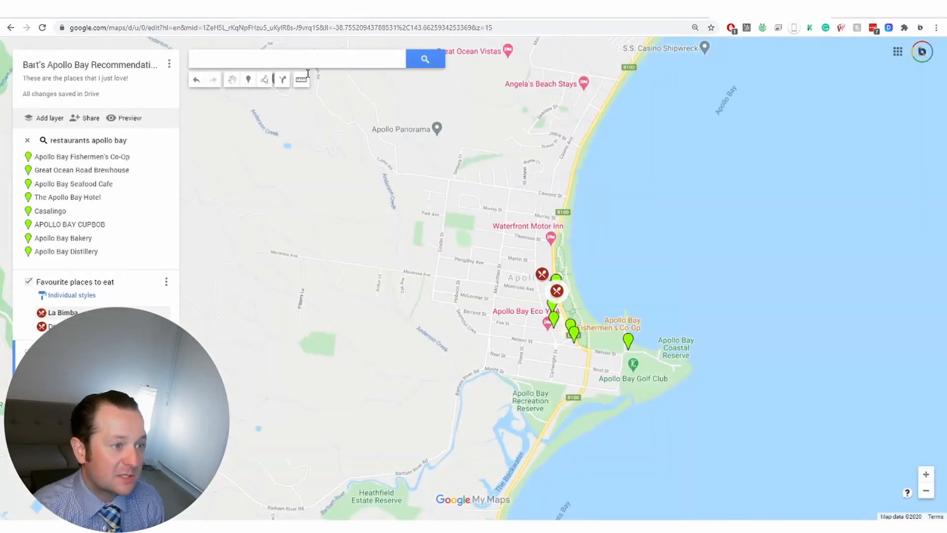
# - Search for "waterfalls" around the coast southwest of Apollo Bay
pyautogui.scroll(-3, 378, 422)
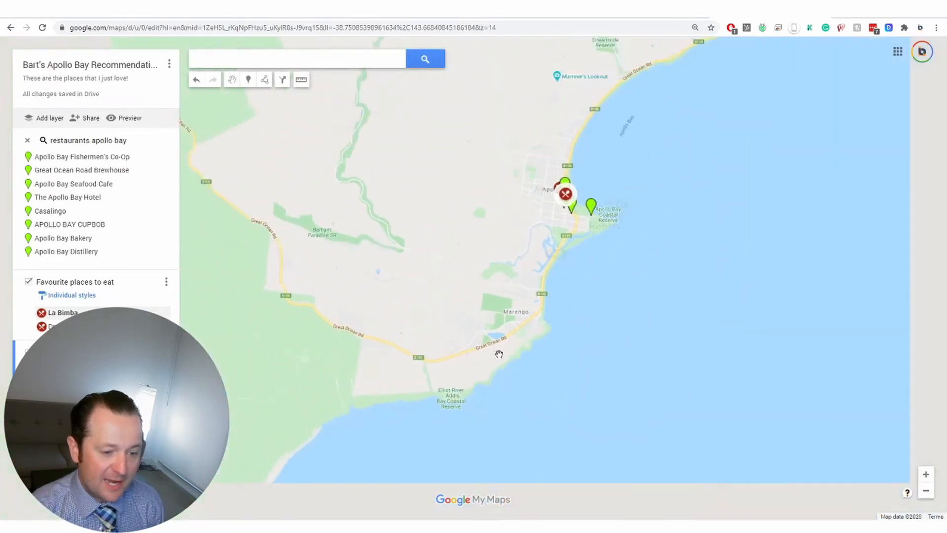
pyautogui.moveTo(482, 396); pyautogui.dragTo(626, 218)
pyautogui.scroll(2, 602, 211)
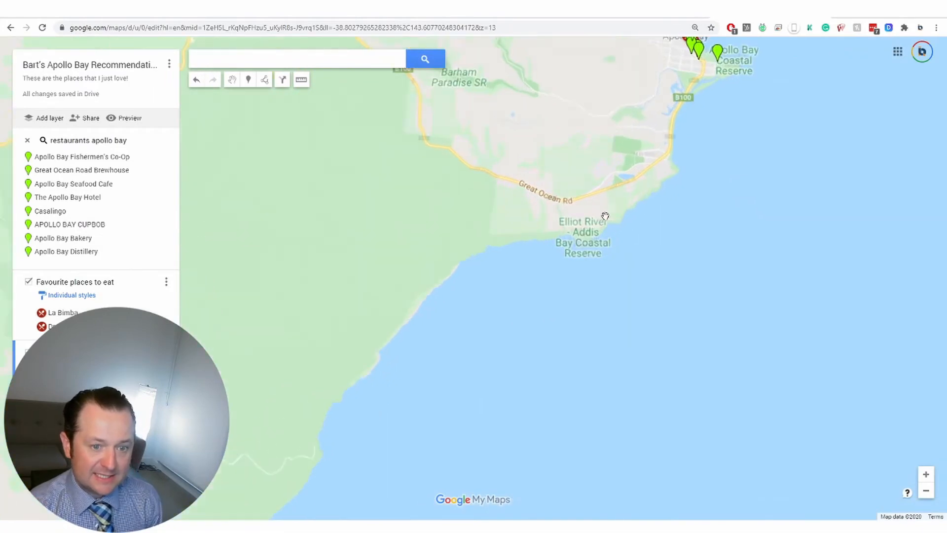
pyautogui.click(211, 59)
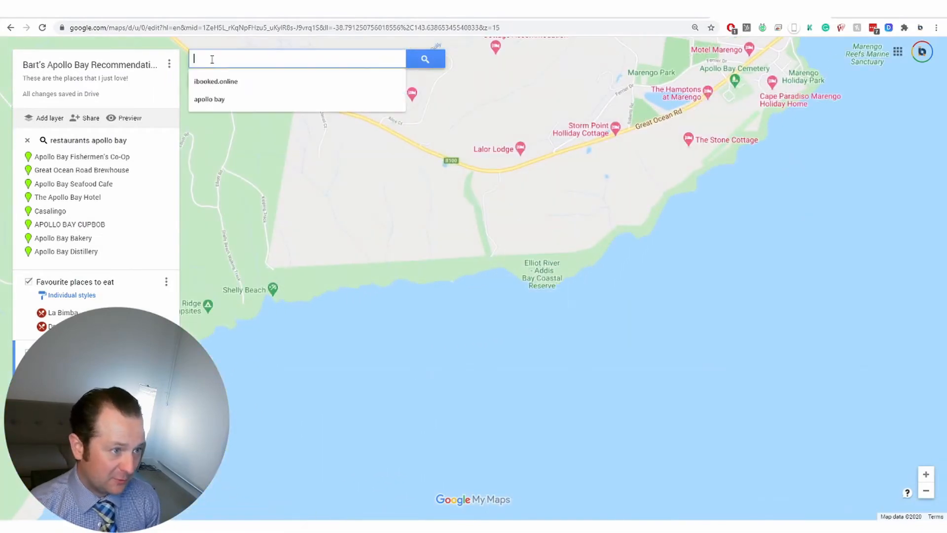
pyautogui.write('waterfa')
pyautogui.press('Return')
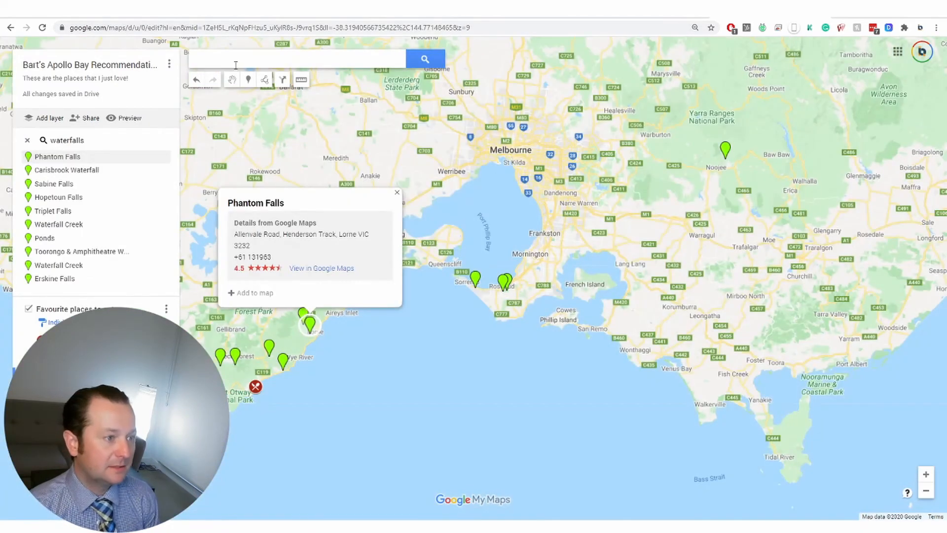
# - Search for "apollo bay waterfalls" and examine the resulting places around Apollo Bay and the Great Otway National Park
pyautogui.click(235, 65)
pyautogui.write('apollo bay seafo')
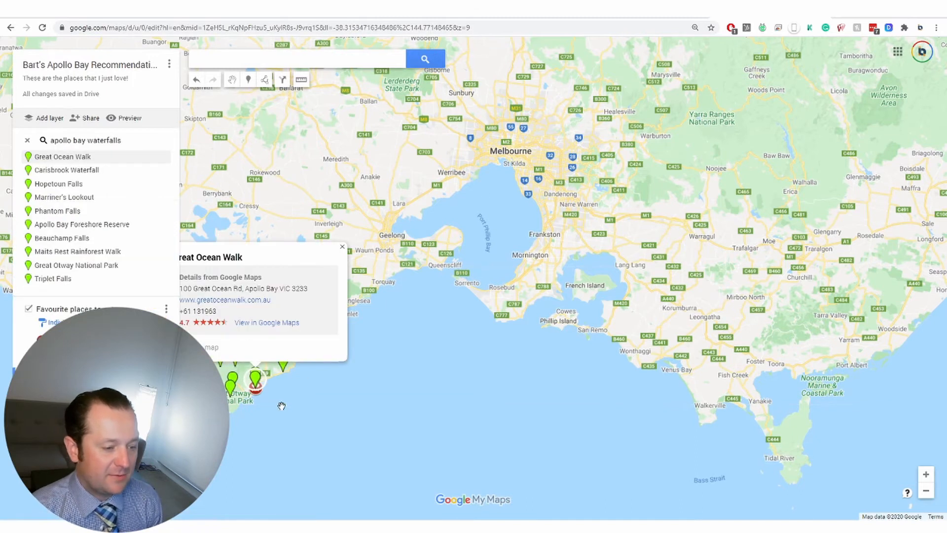
pyautogui.click(259, 402)
pyautogui.scroll(1, 259, 402)
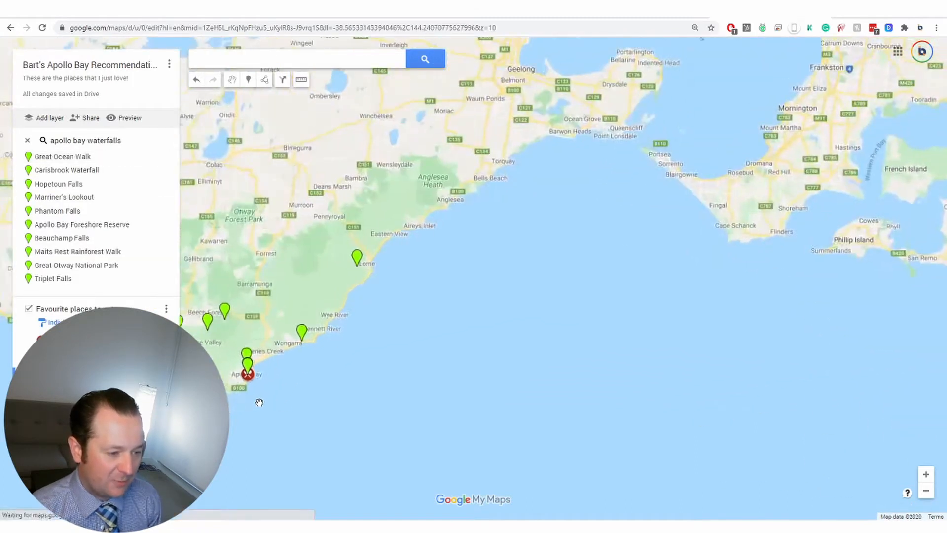
pyautogui.scroll(1, 259, 402)
pyautogui.moveTo(260, 402); pyautogui.dragTo(382, 383)
pyautogui.scroll(1, 335, 389)
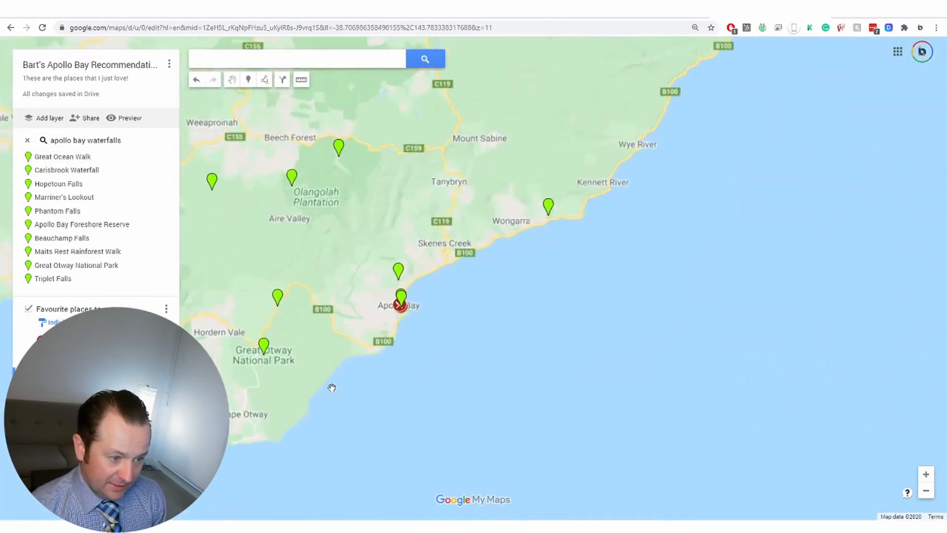
# - Add Great Otway National Park from the search results to the walks layer
pyautogui.scroll(1, 276, 361)
pyautogui.moveTo(276, 361); pyautogui.dragTo(462, 372)
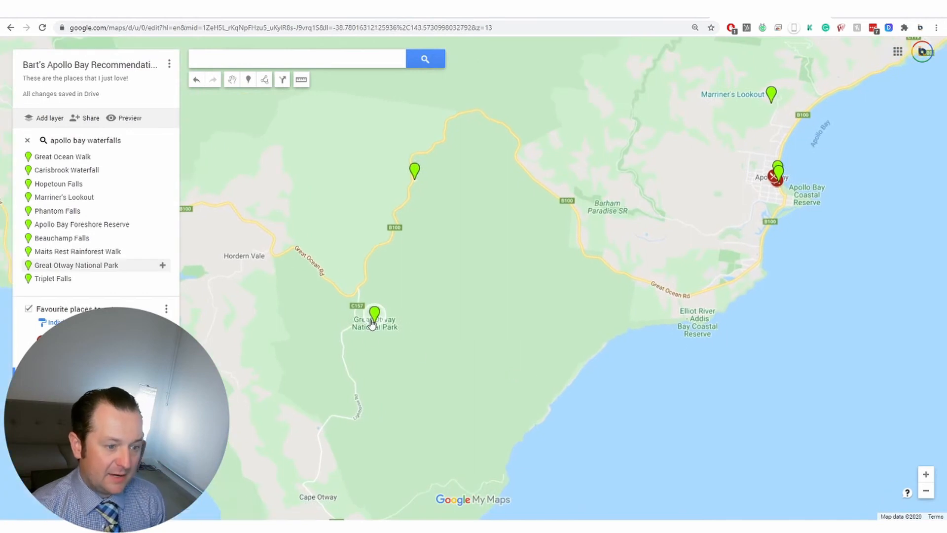
pyautogui.click(373, 321)
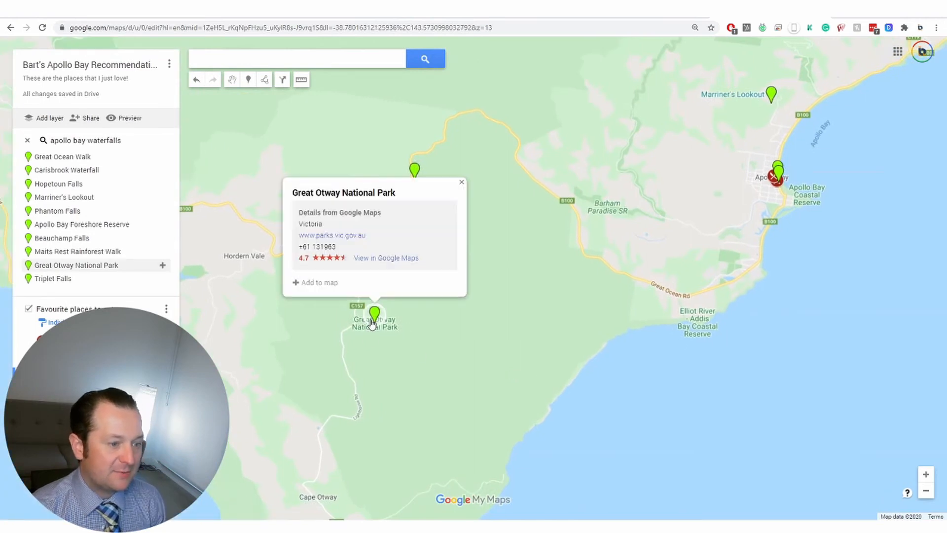
pyautogui.click(316, 283)
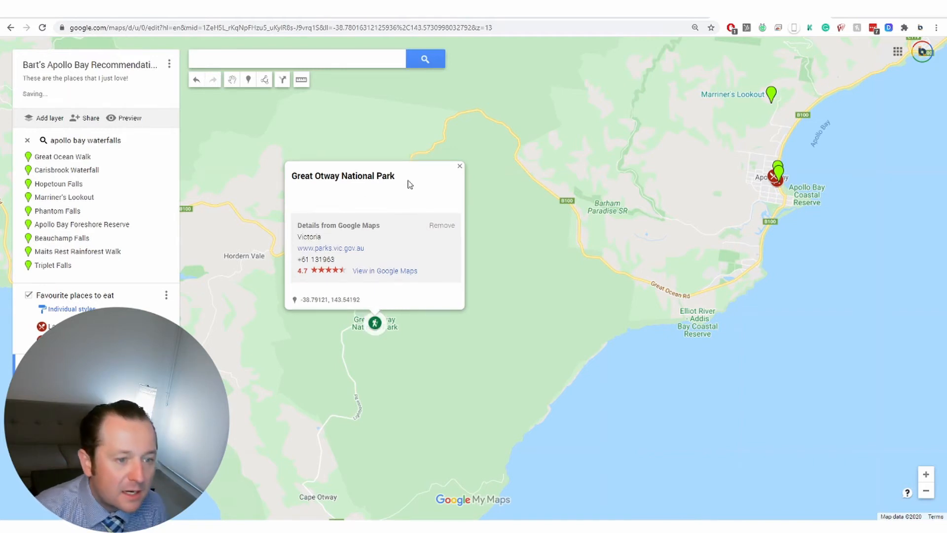
pyautogui.click(460, 167)
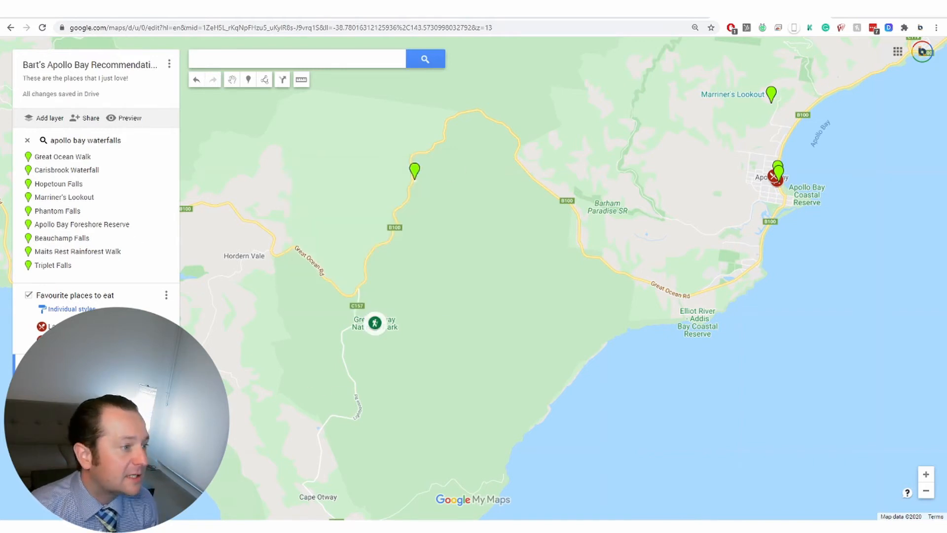
# - Place a marker on the road south of Great Otway National Park, titled with the owner's first name plus "Fav walk" and described "Great place with amazing views"
pyautogui.click(249, 79)
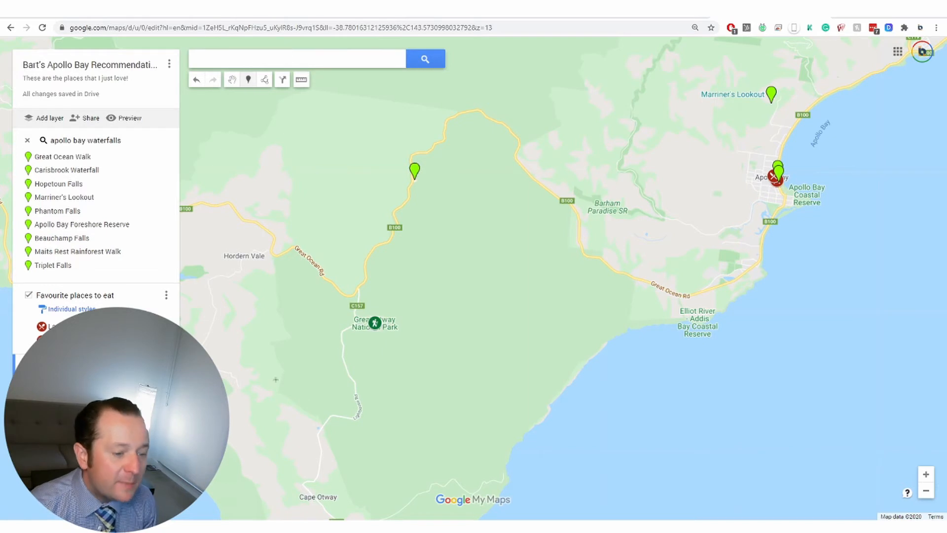
pyautogui.click(351, 394)
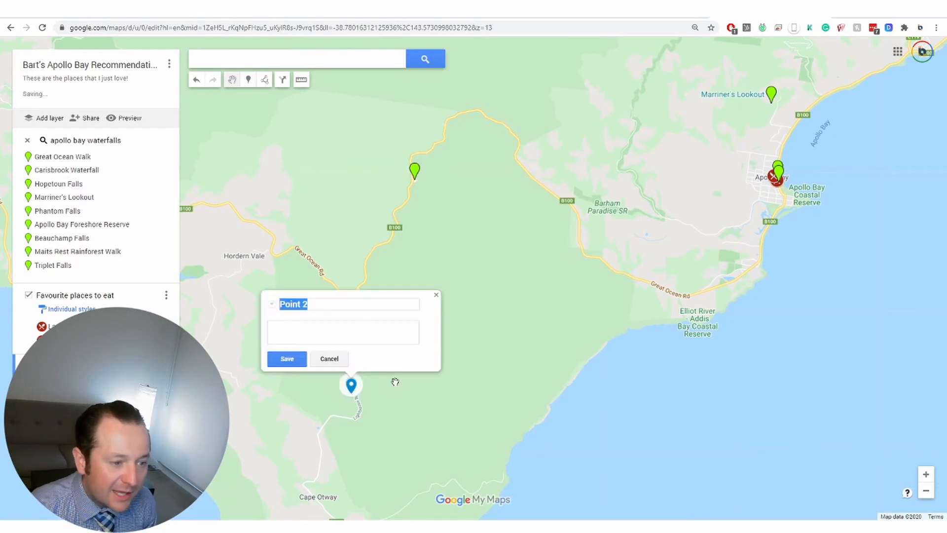
pyautogui.write('B')
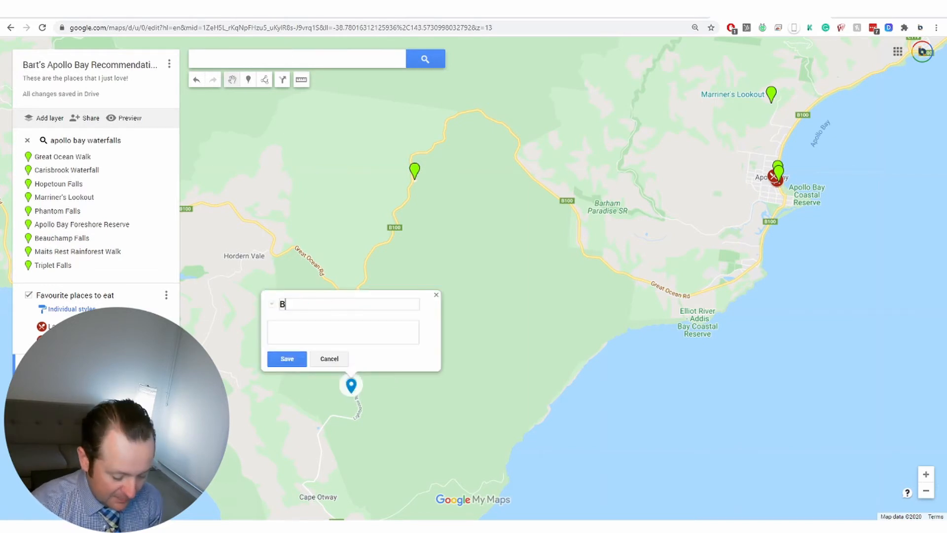
pyautogui.write("art's Fav walk")
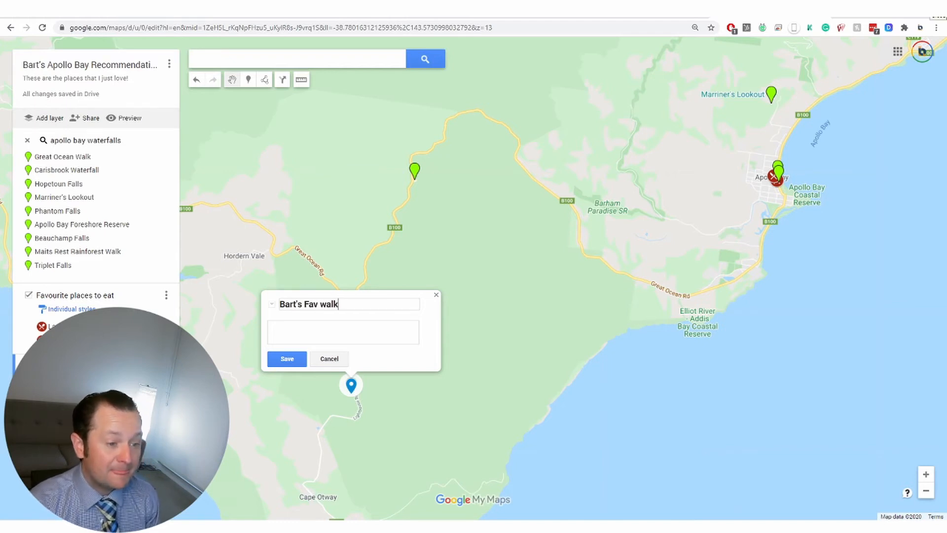
pyautogui.write('Great place with amazing views')
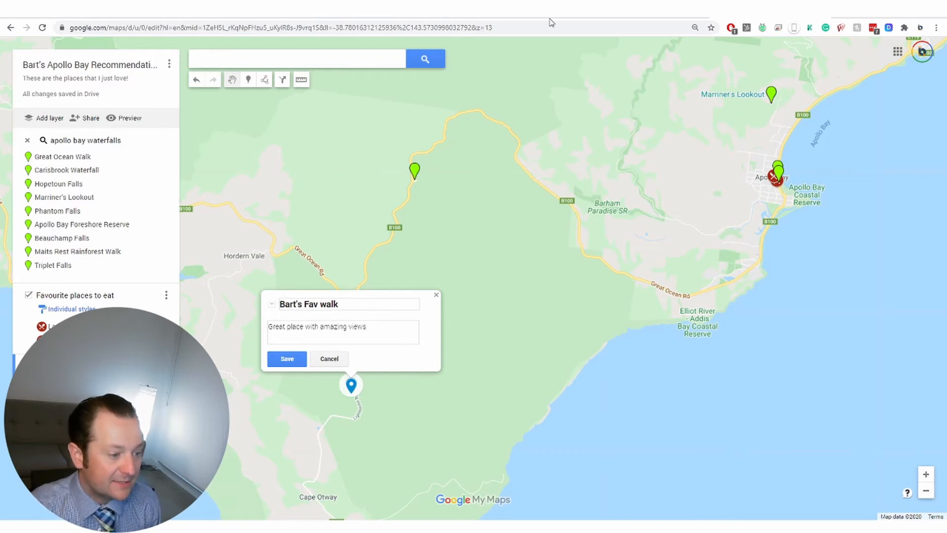
pyautogui.click(287, 359)
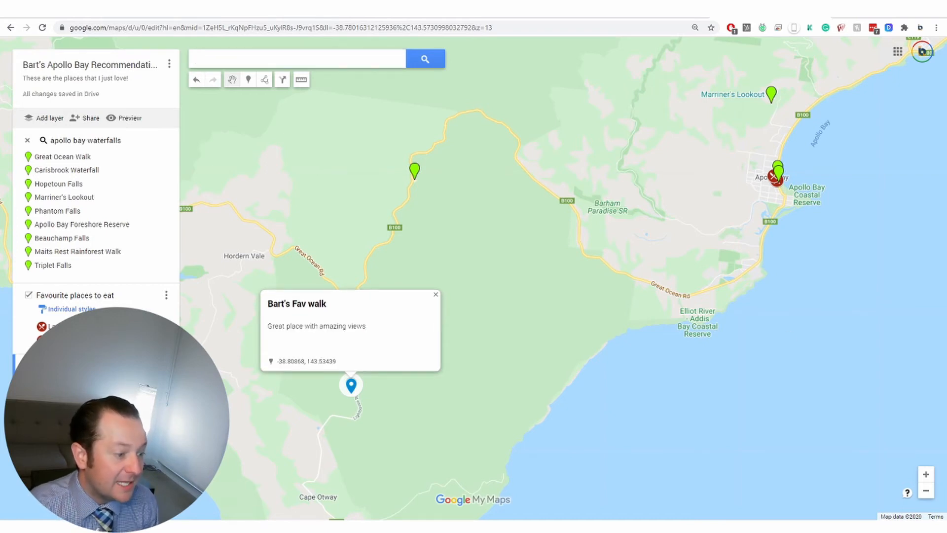
# - Give the new walk marker a dark green walker icon and clear the "apollo bay waterfalls" search results
pyautogui.click(148, 424)
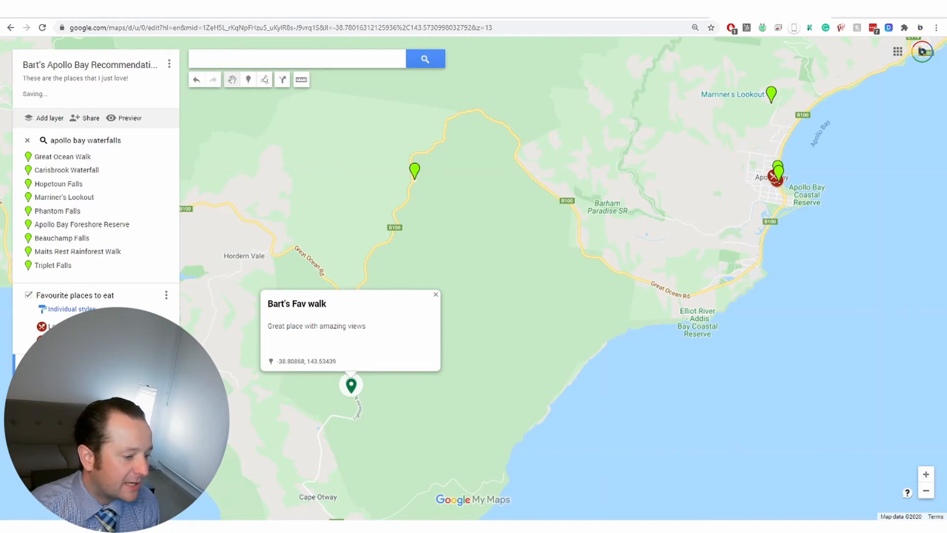
pyautogui.click(148, 469)
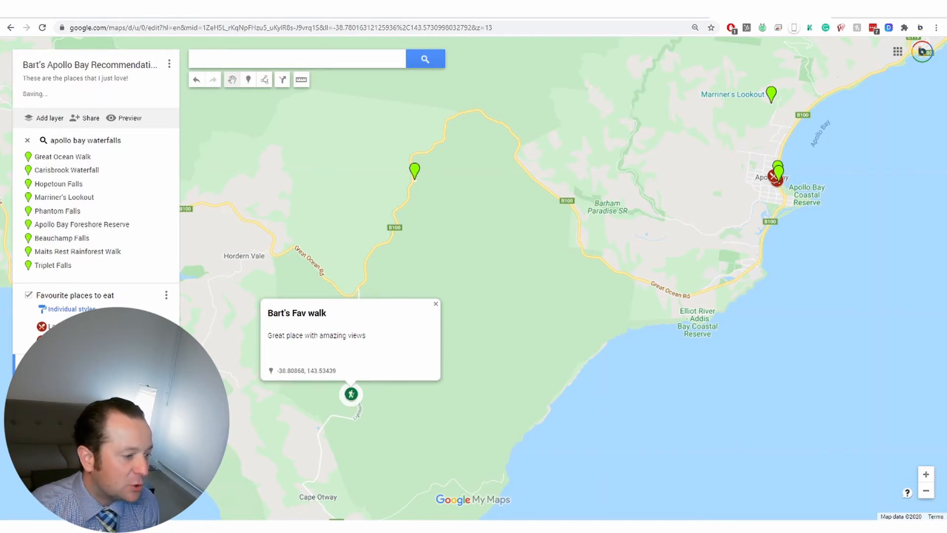
pyautogui.click(435, 304)
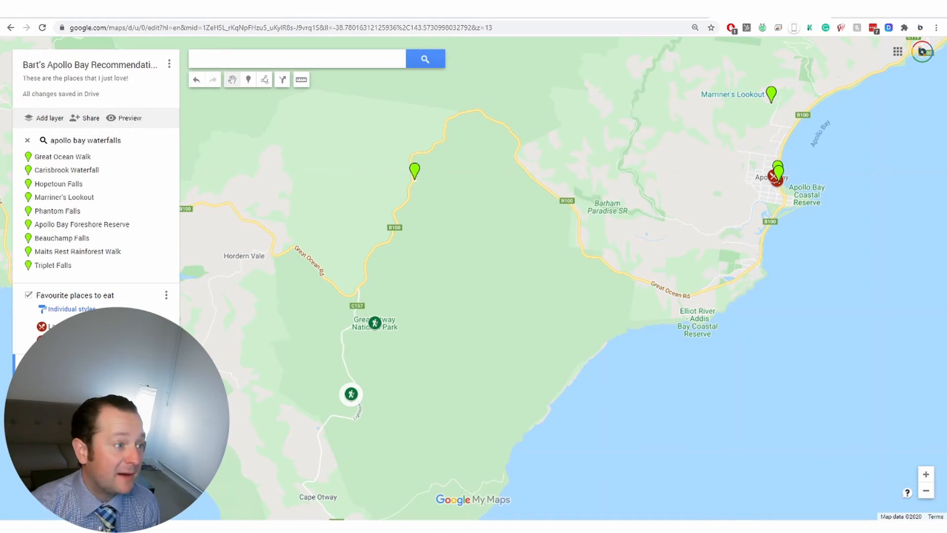
pyautogui.click(27, 140)
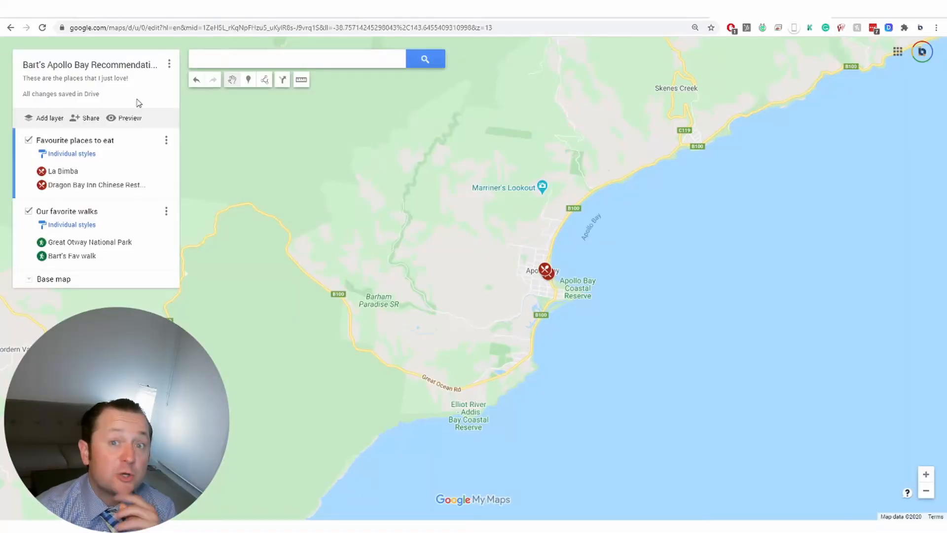
# - Add a third layer and name it "Beaches my favourite ones"
pyautogui.click(48, 119)
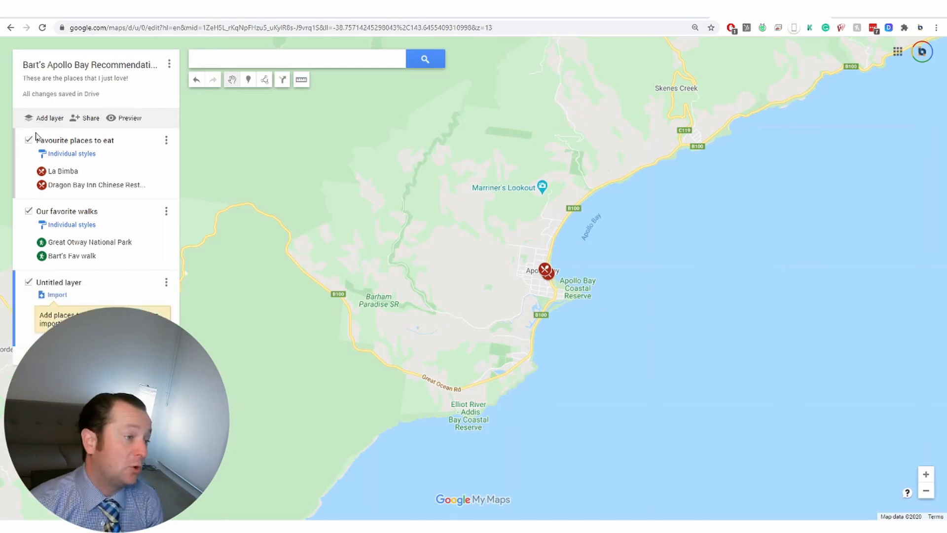
pyautogui.click(167, 282)
pyautogui.click(153, 298)
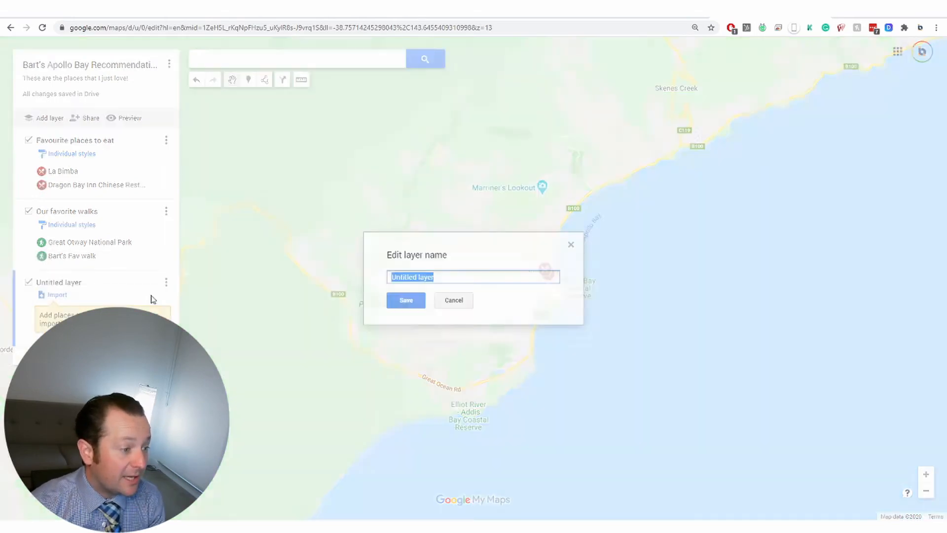
pyautogui.write('Beaches my favo')
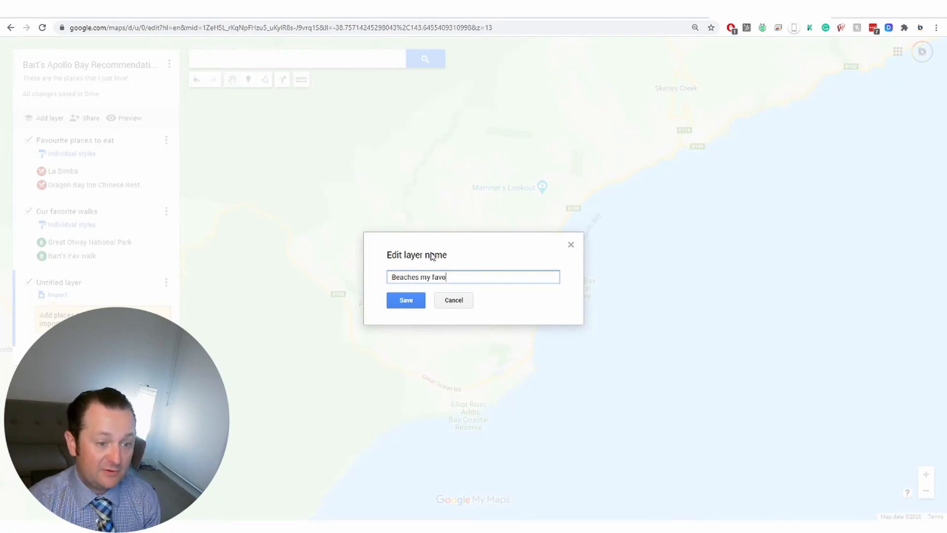
pyautogui.write('urite ones')
pyautogui.press('Return')
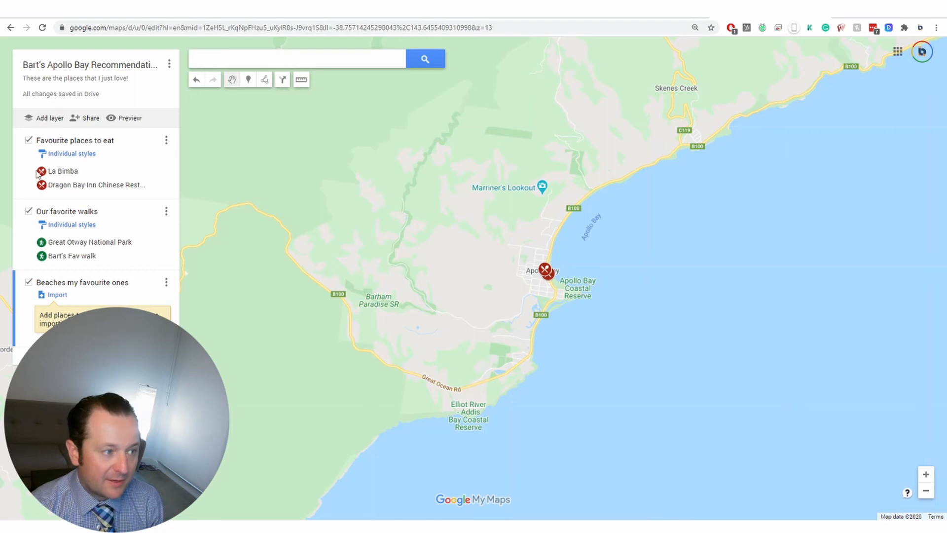
# - Place a marker titled "Stunning beach" on the coast just south of Apollo Bay in the beaches layer
pyautogui.click(248, 80)
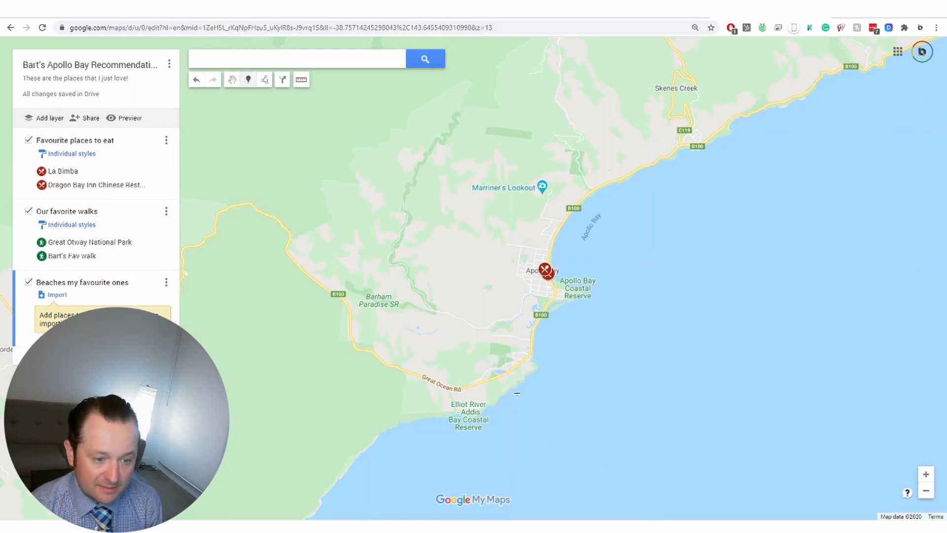
pyautogui.click(534, 338)
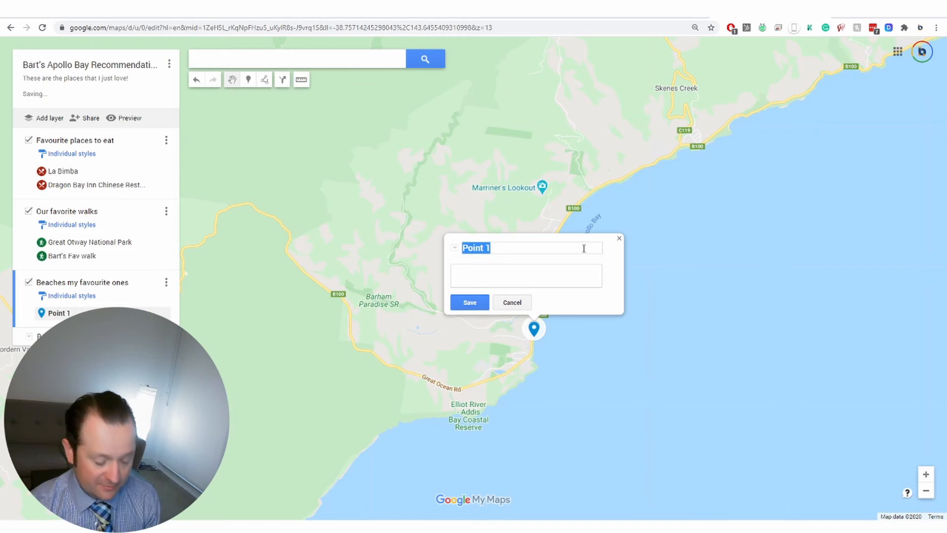
pyautogui.write('Stunning beach')
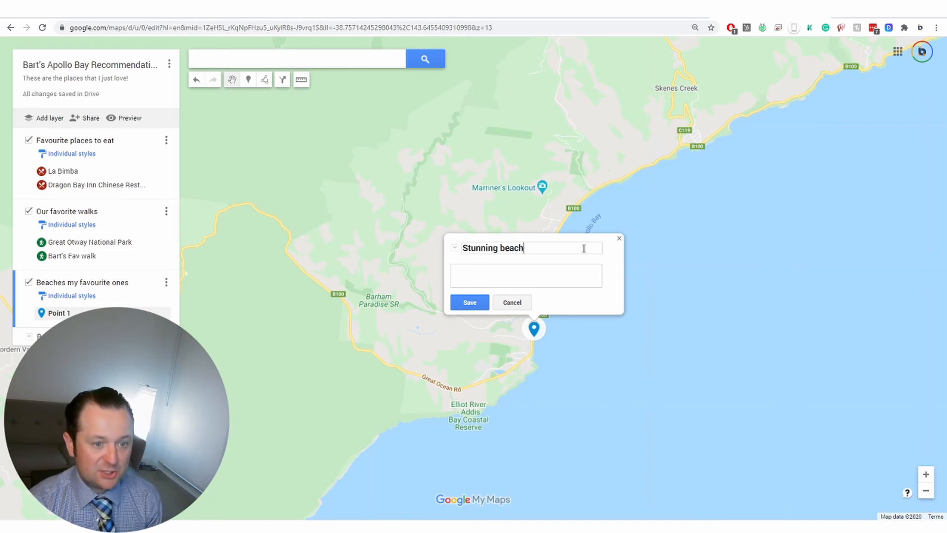
pyautogui.click(471, 301)
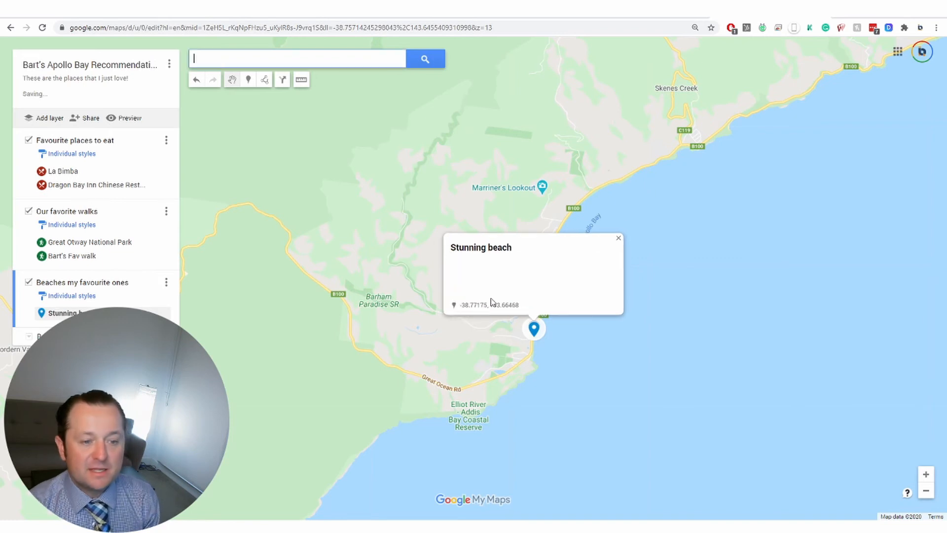
pyautogui.click(615, 241)
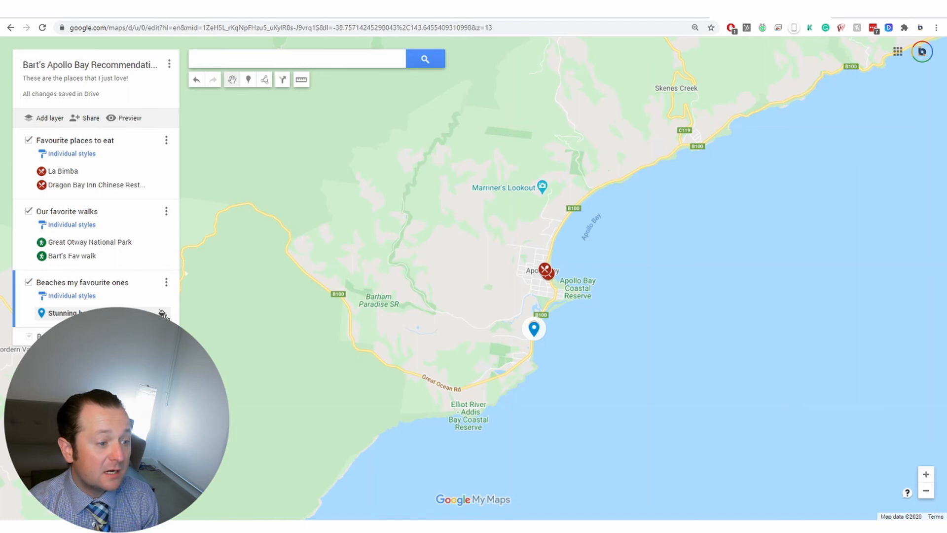
# - Color the "Stunning beach" marker dark blue and give it the beach umbrella icon, filtering the icons by "beach"
pyautogui.click(163, 313)
pyautogui.click(147, 313)
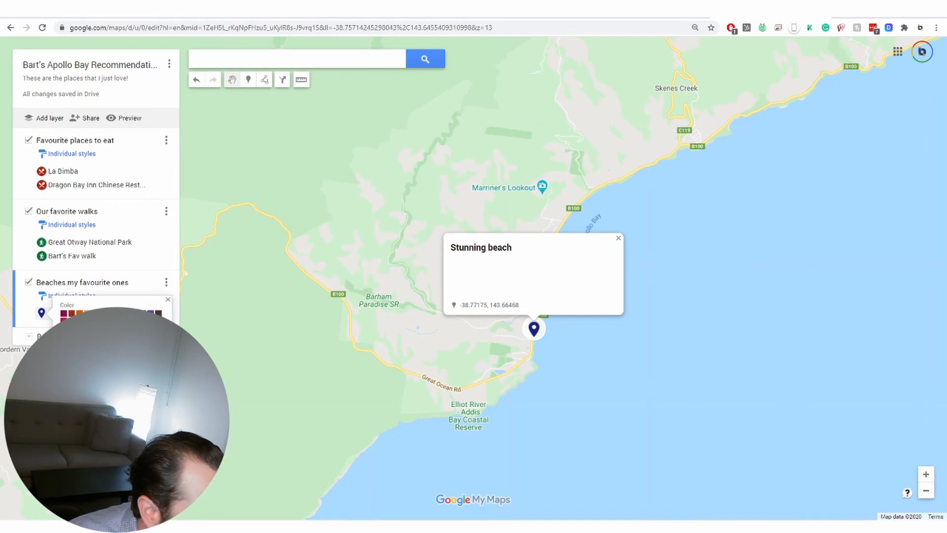
pyautogui.click(81, 387)
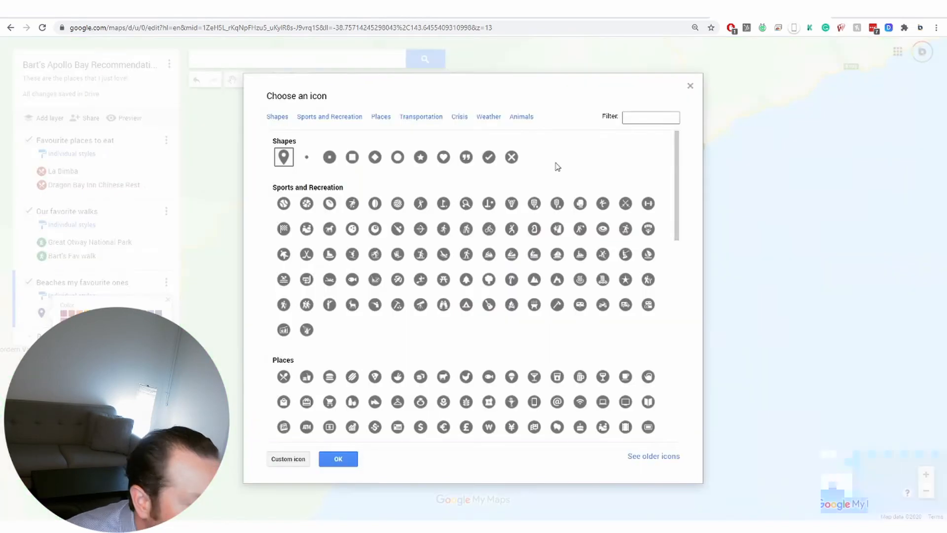
pyautogui.click(649, 117)
pyautogui.write('beach')
pyautogui.click(284, 178)
pyautogui.click(338, 459)
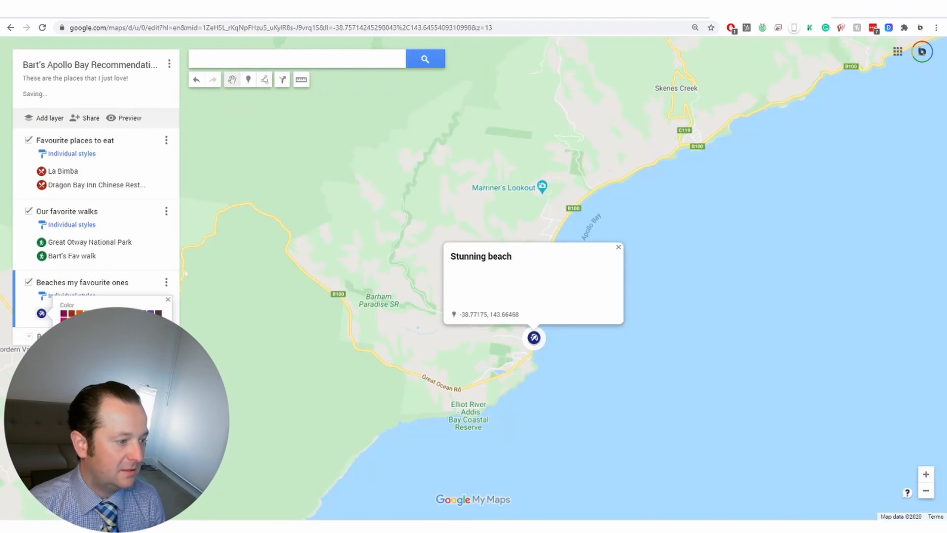
pyautogui.click(313, 297)
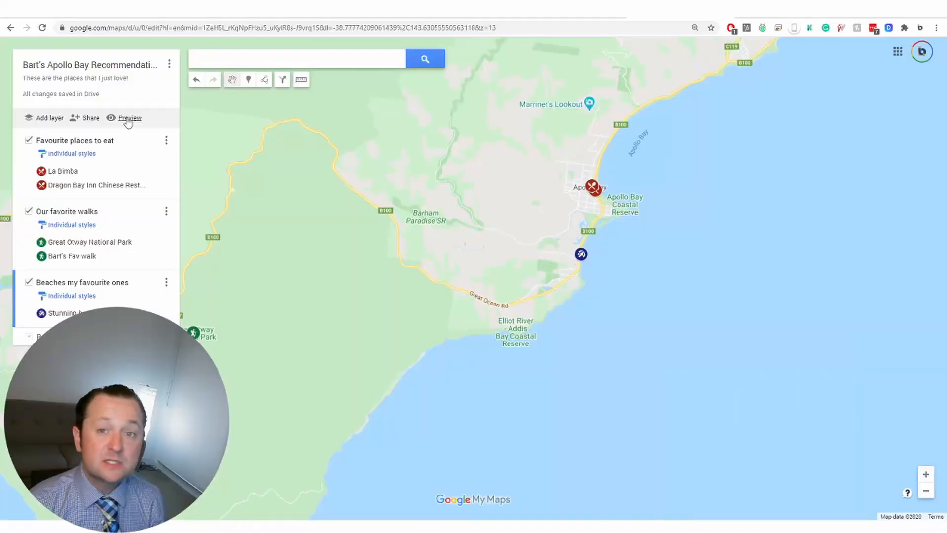
# - Preview the map in view-only mode, toggling the "Our favorite walks" layer off and on and examining the markers around Apollo Bay
pyautogui.click(129, 121)
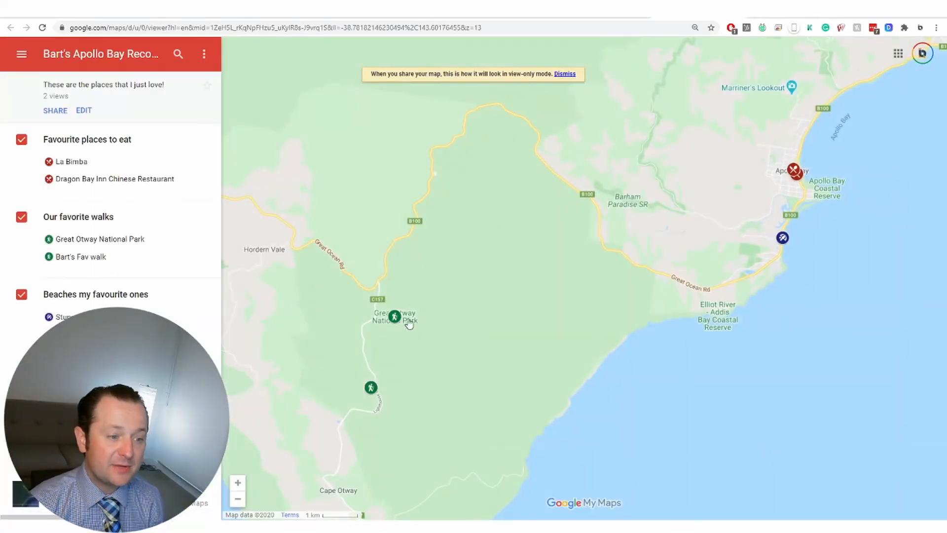
pyautogui.click(21, 217)
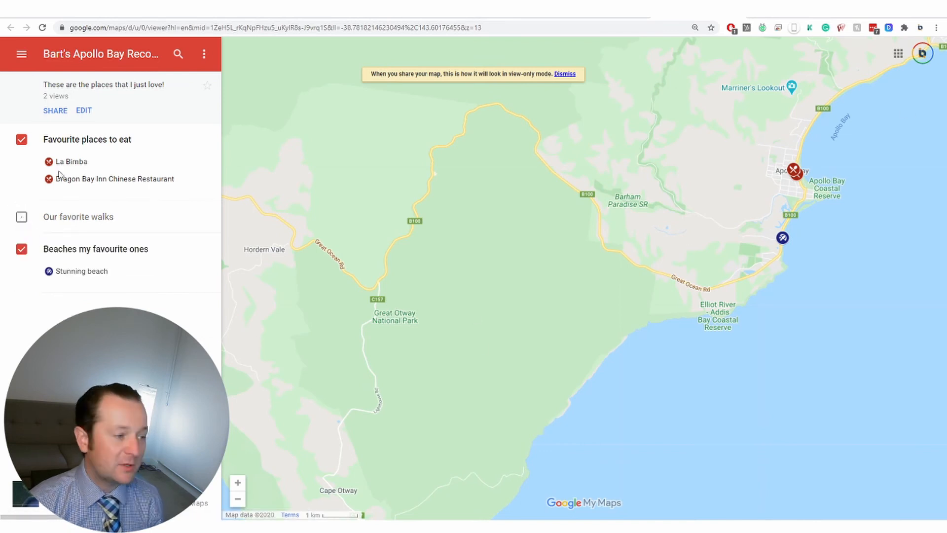
pyautogui.click(22, 217)
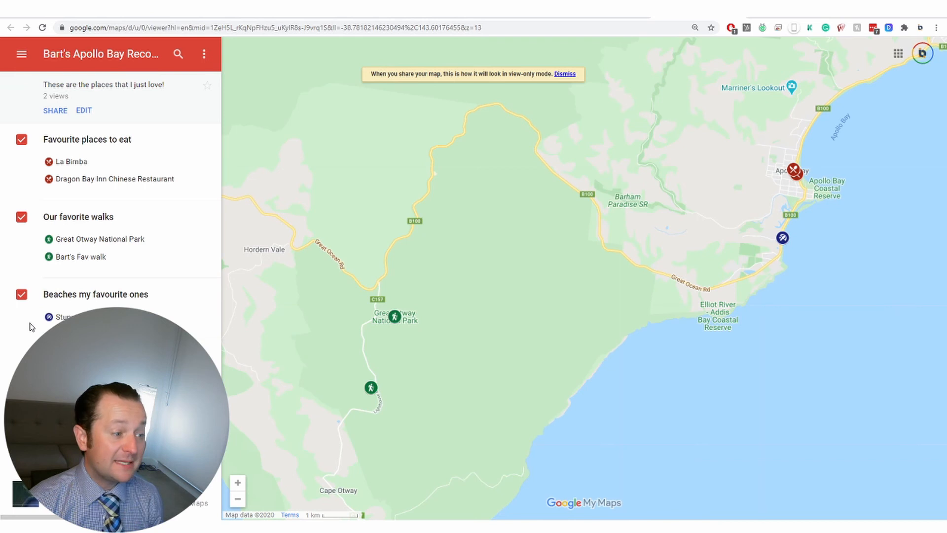
pyautogui.moveTo(664, 239); pyautogui.dragTo(543, 343)
pyautogui.moveTo(633, 237); pyautogui.dragTo(559, 283)
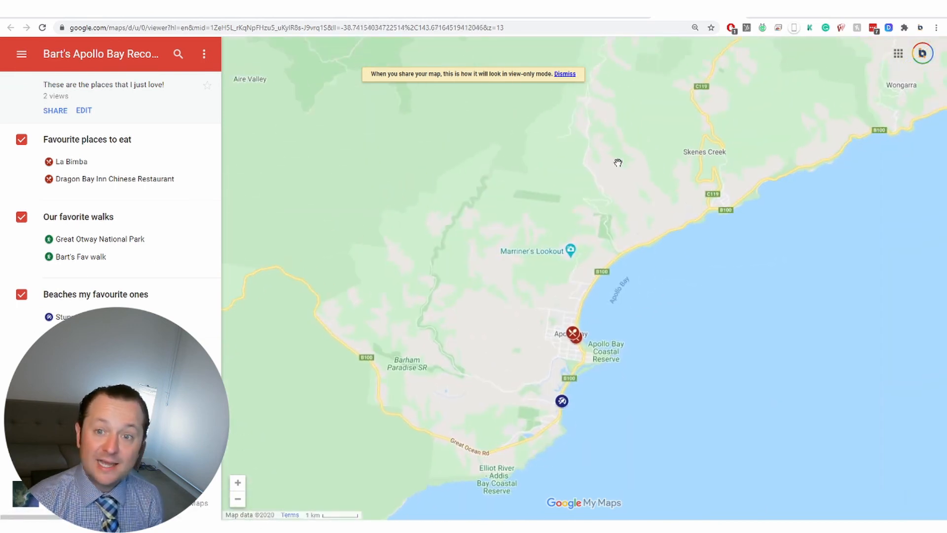
pyautogui.scroll(-1, 622, 160)
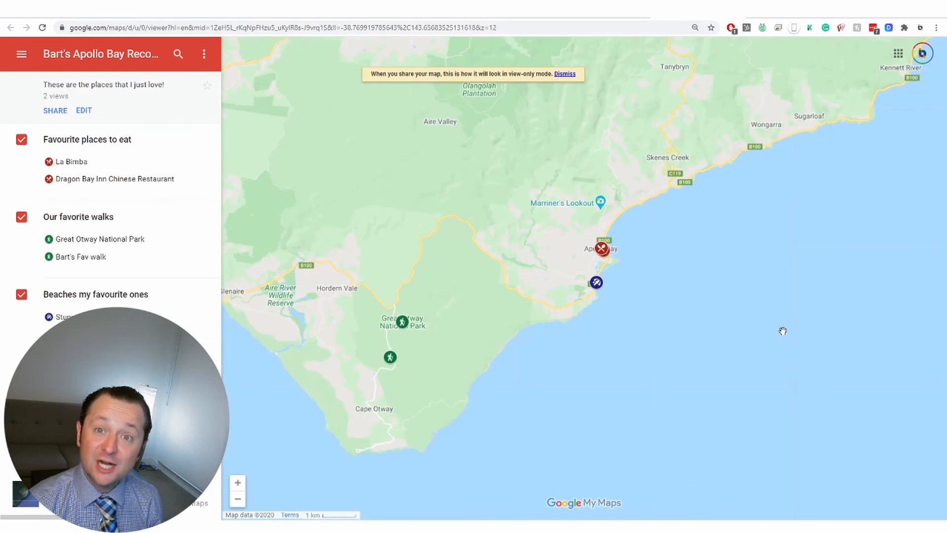
pyautogui.scroll(2, 785, 326)
pyautogui.moveTo(611, 275); pyautogui.dragTo(683, 332)
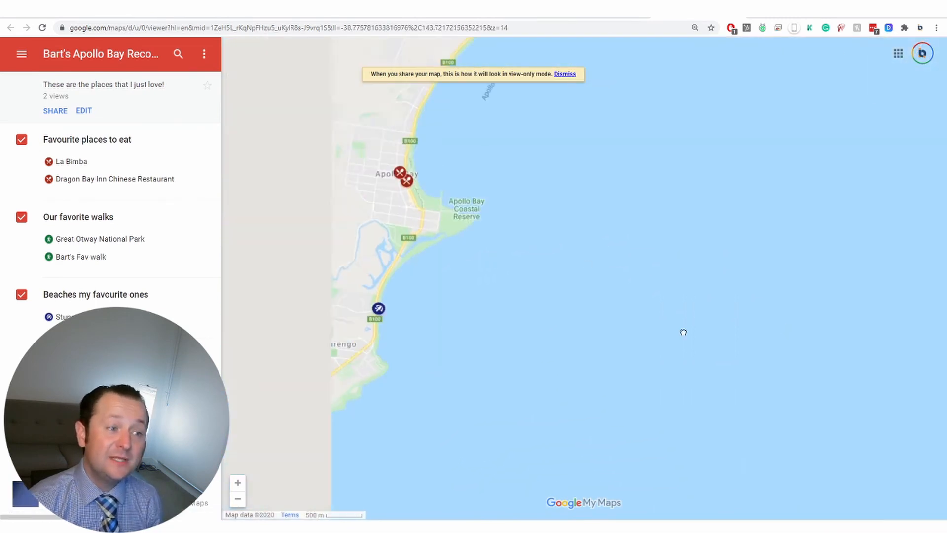
pyautogui.moveTo(598, 290); pyautogui.dragTo(630, 311)
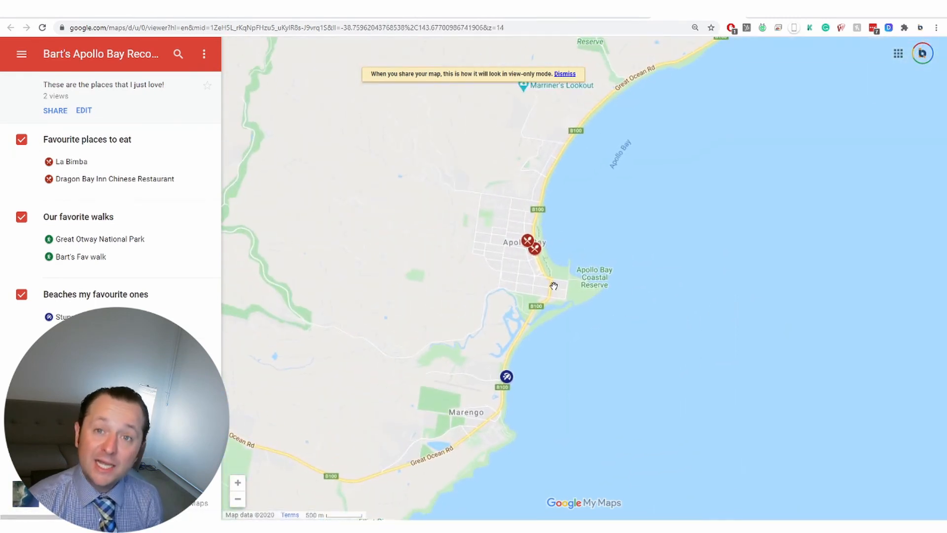